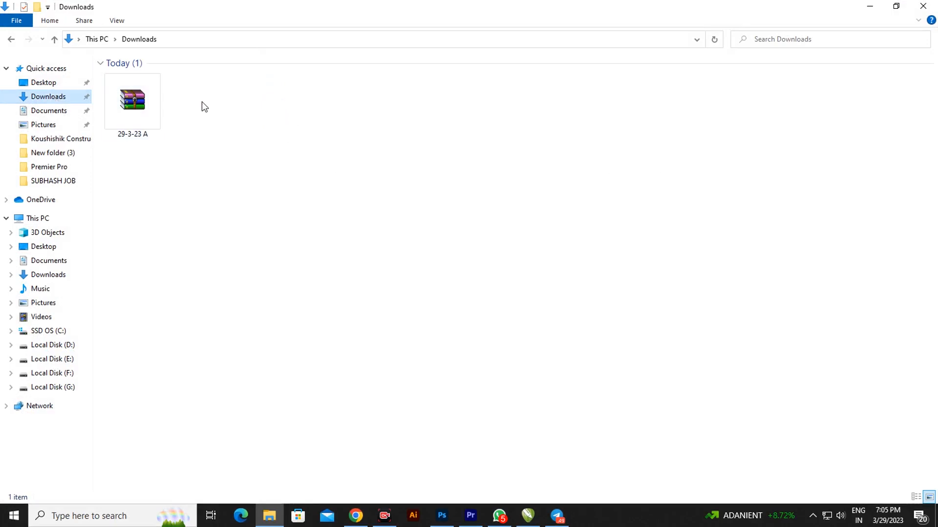
Step: Extract the 29-3-23 A archive into the Downloads folder, entering the archive password
click(147, 104)
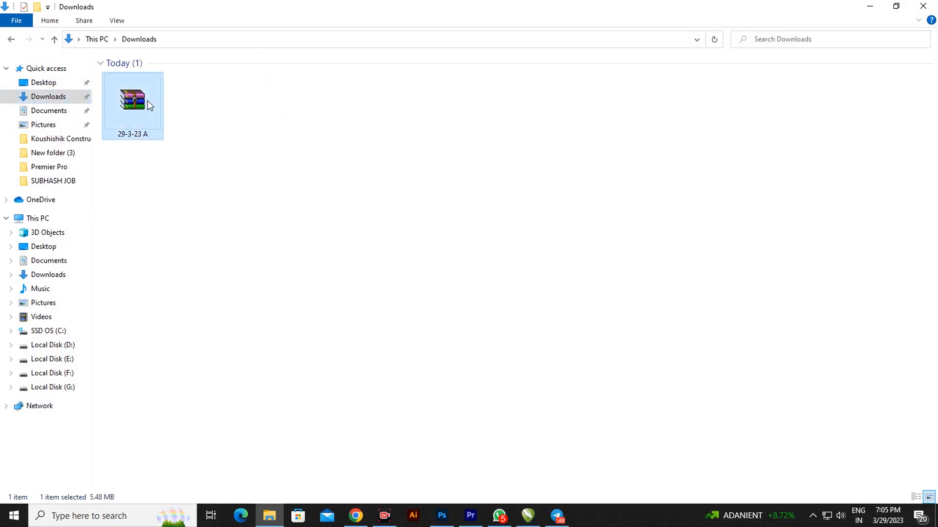
right_click(147, 101)
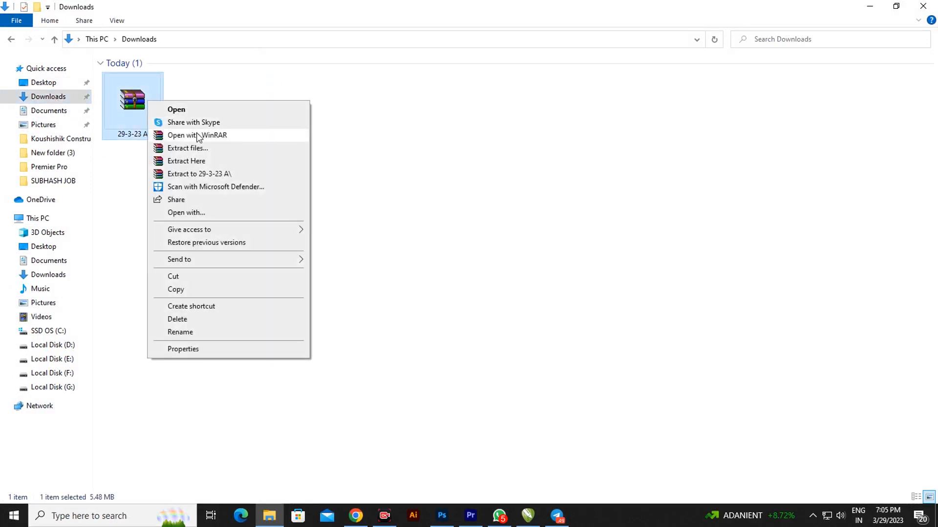
click(199, 161)
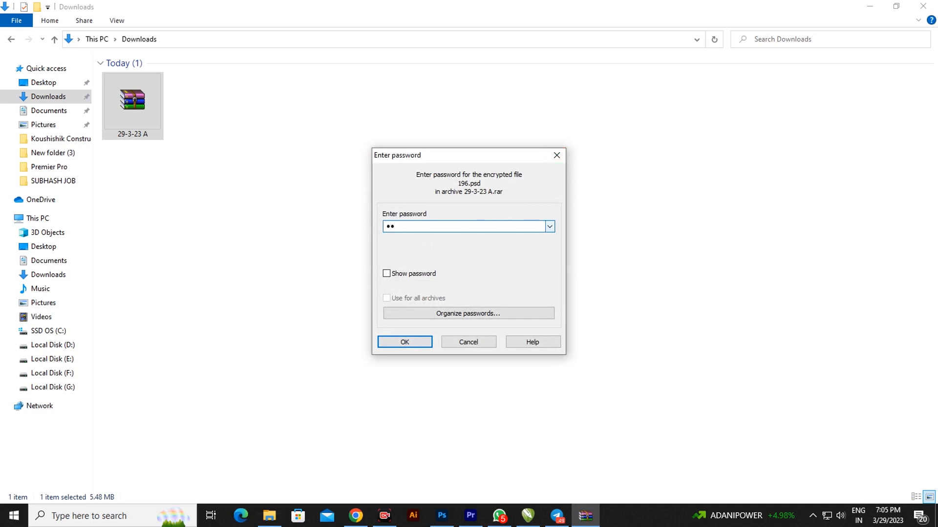
text(•••••)
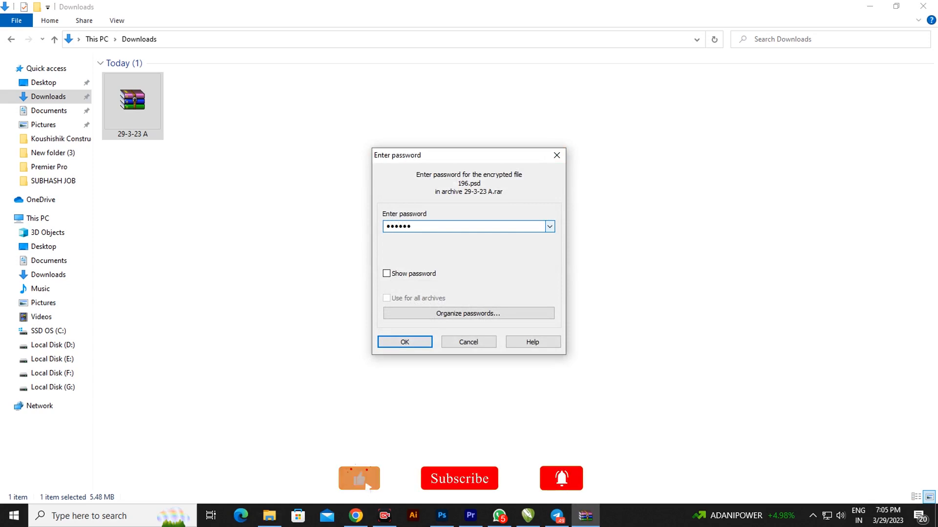
text(••)
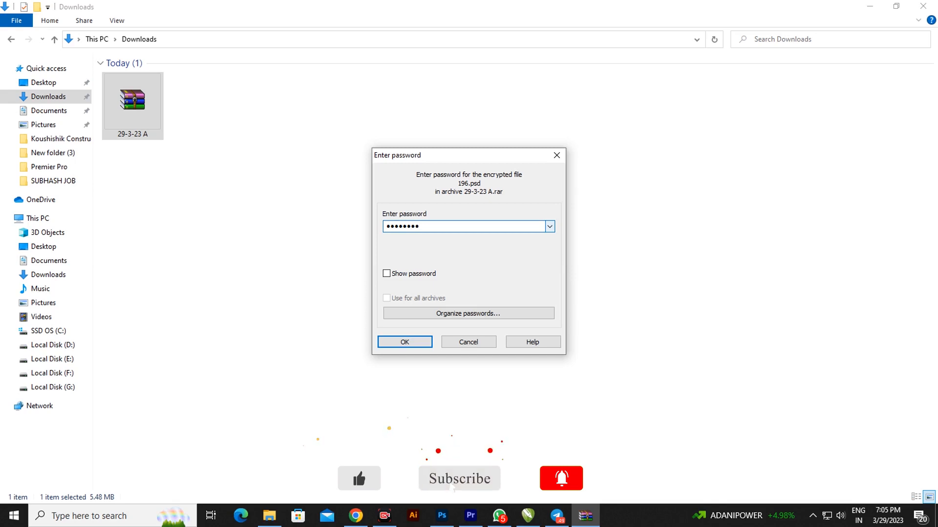
click(405, 342)
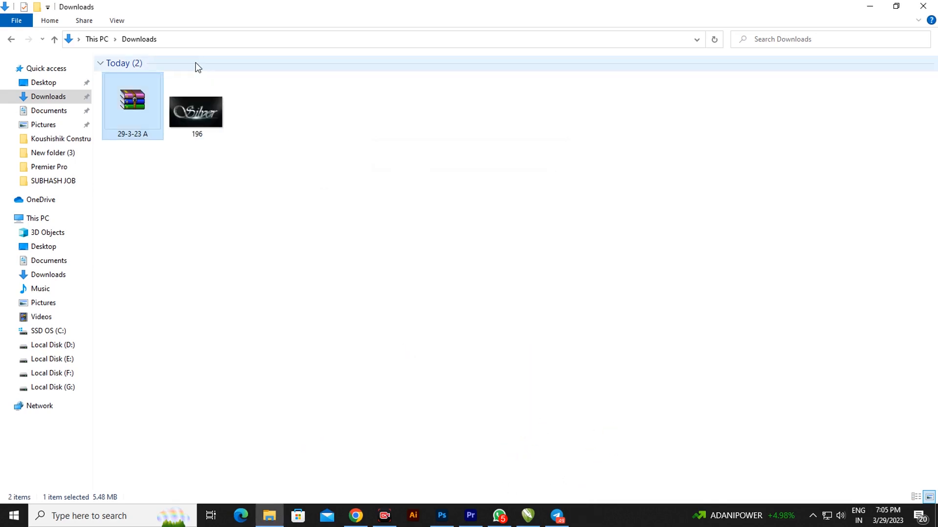
Step: Open the extracted 196 PSD file in Photoshop
click(205, 138)
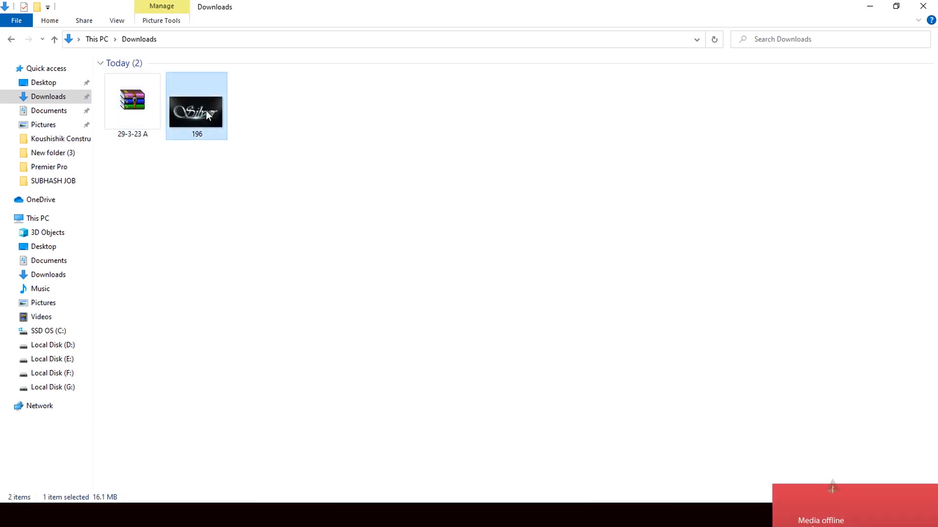
drag(205, 112, 442, 341)
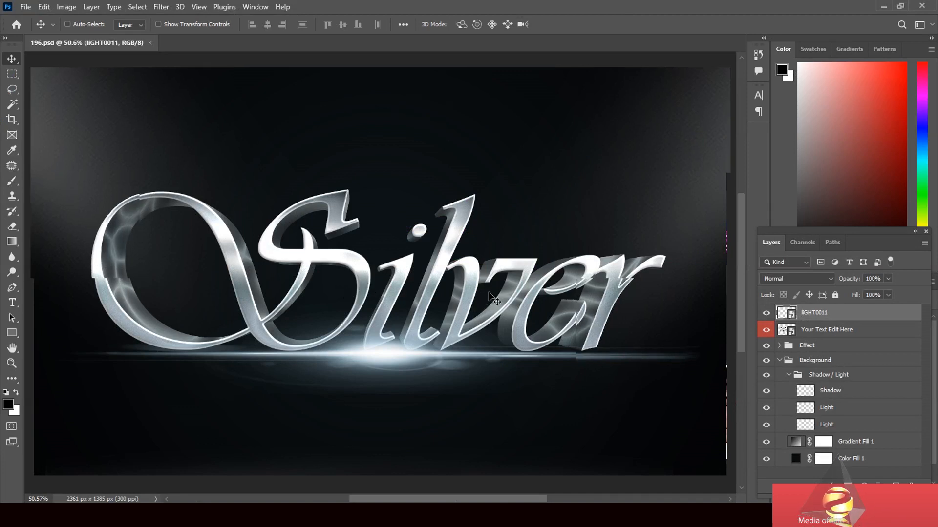
key(ctrl)
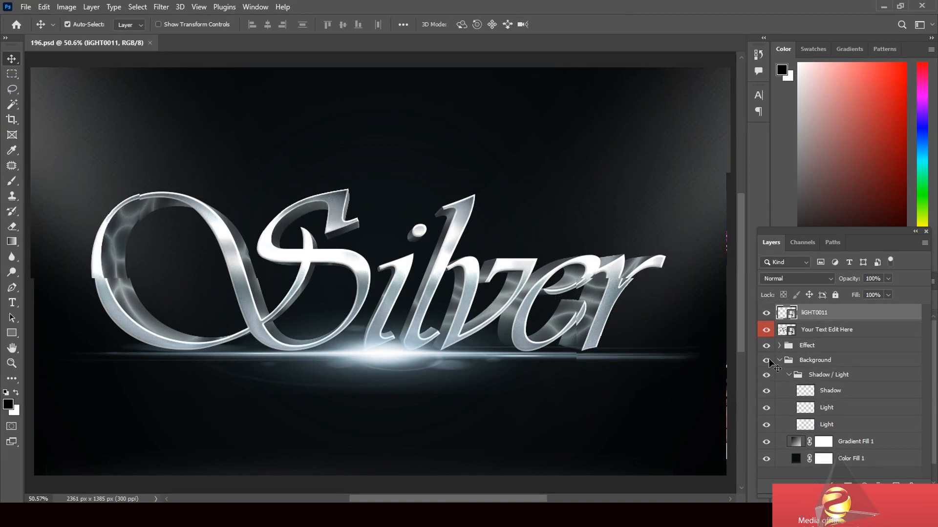
Step: Open the smart object contents of the "Your Text Edit Here" layer and replace the text with "Steel"
click(787, 332)
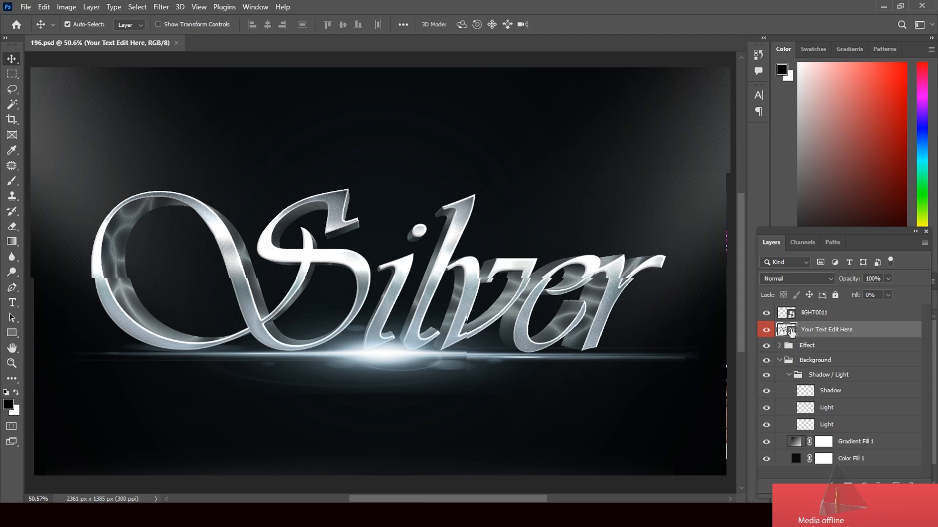
double_click(782, 330)
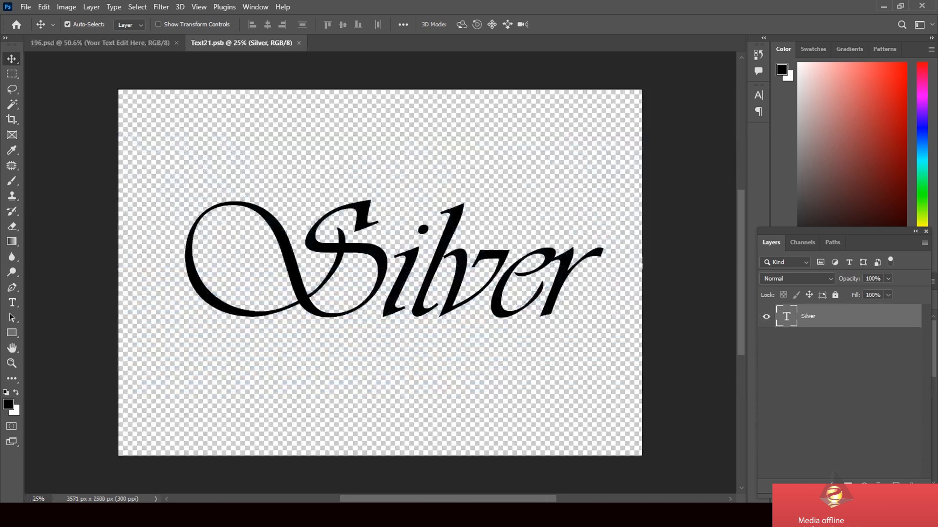
double_click(787, 319)
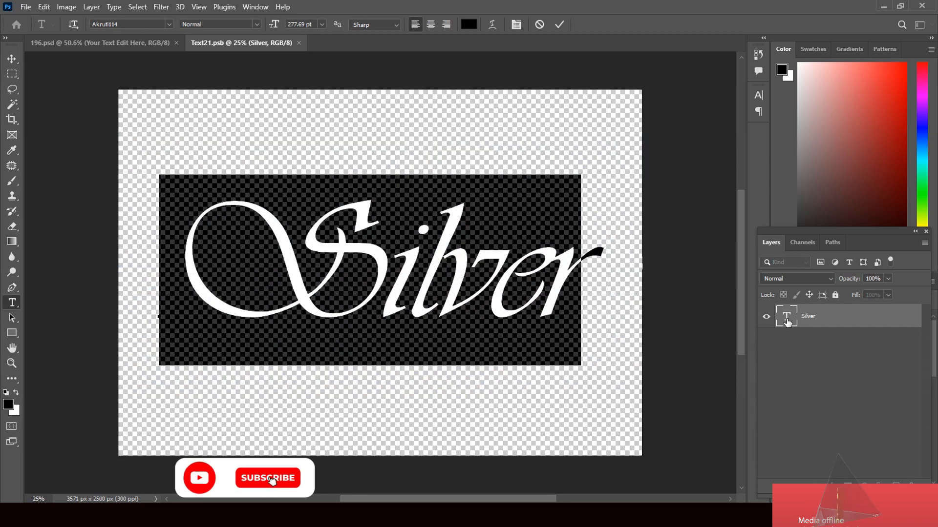
text(Steel)
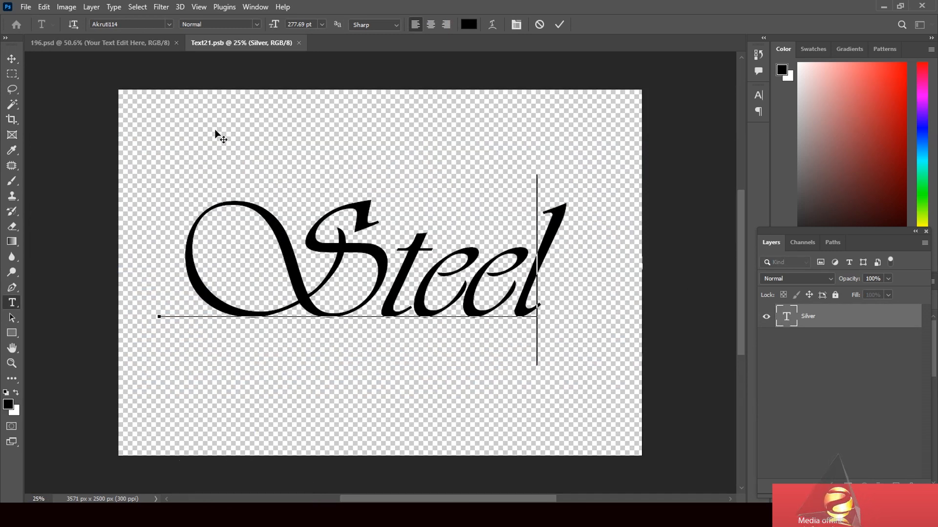
click(12, 59)
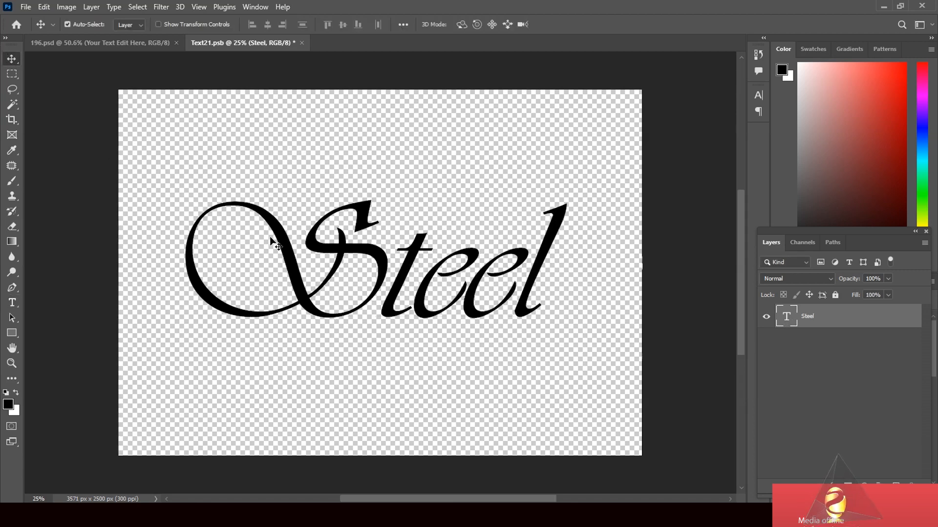
Step: Browse the available fonts for the Steel text layer and compare their previews on the canvas
click(13, 304)
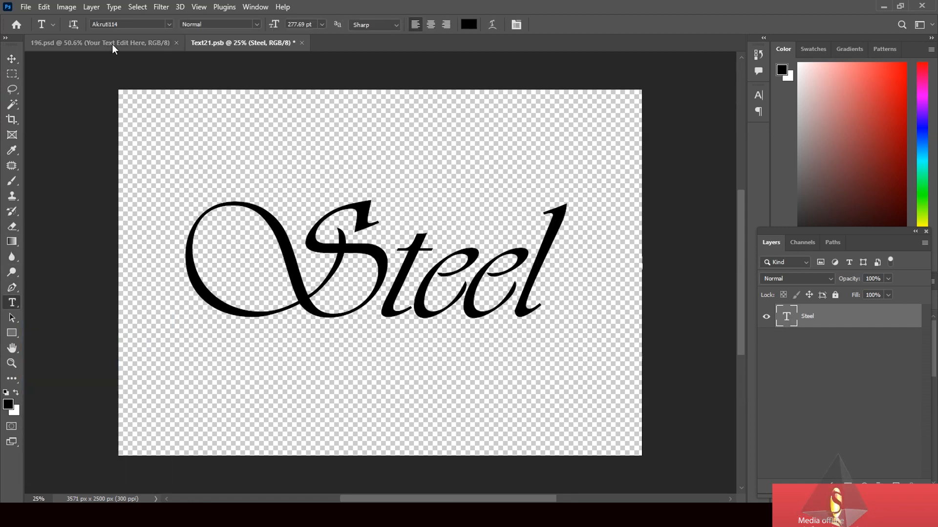
click(170, 22)
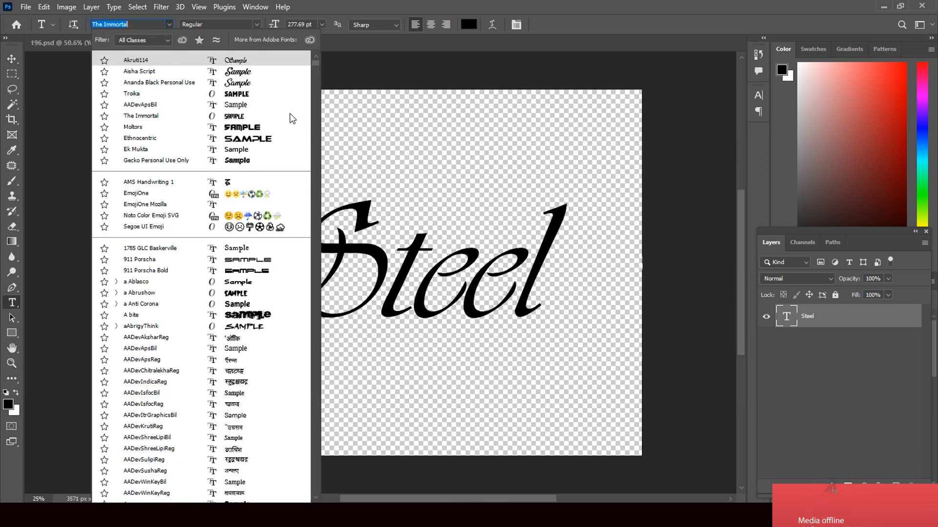
scroll(254, 272, down, 1)
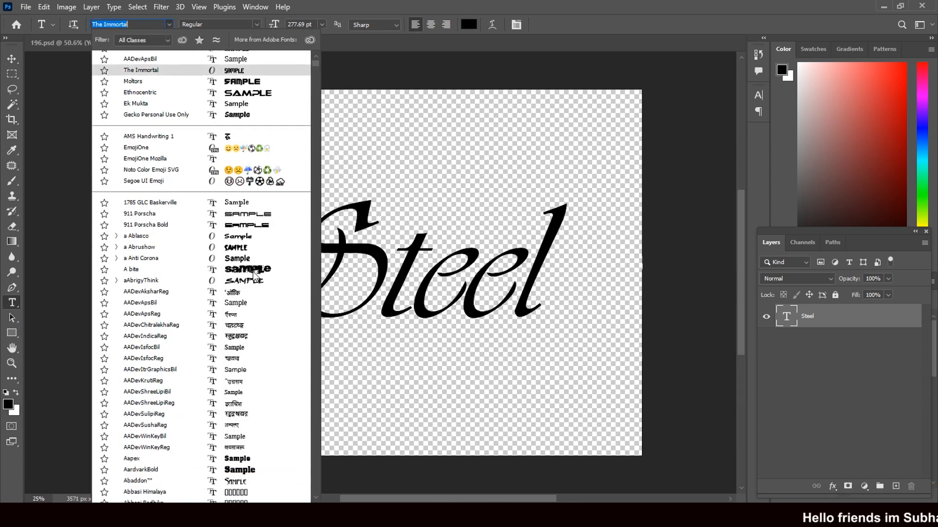
scroll(266, 244, down, 2)
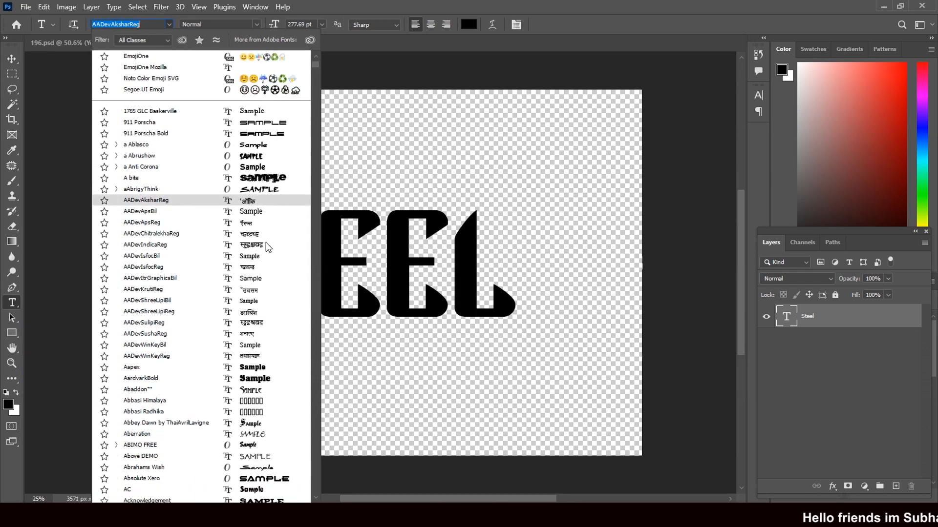
scroll(266, 242, down, 4)
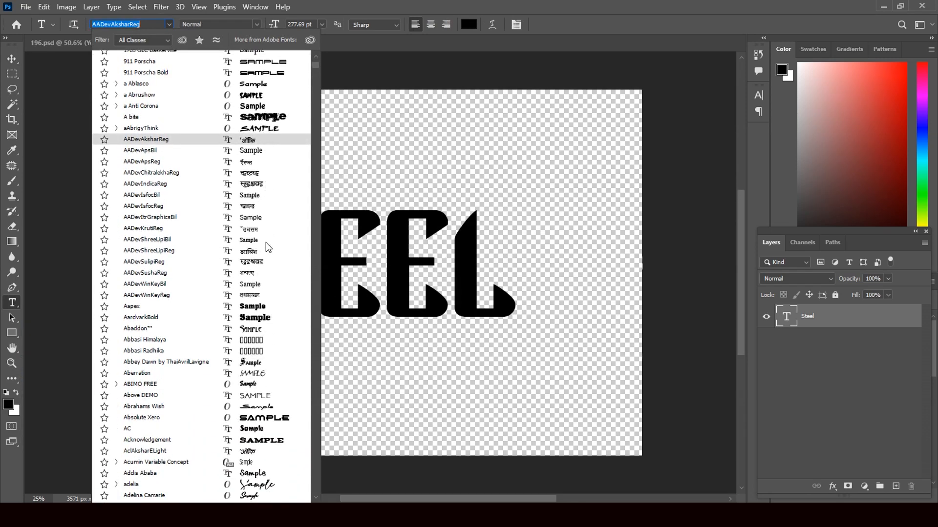
scroll(267, 248, down, 3)
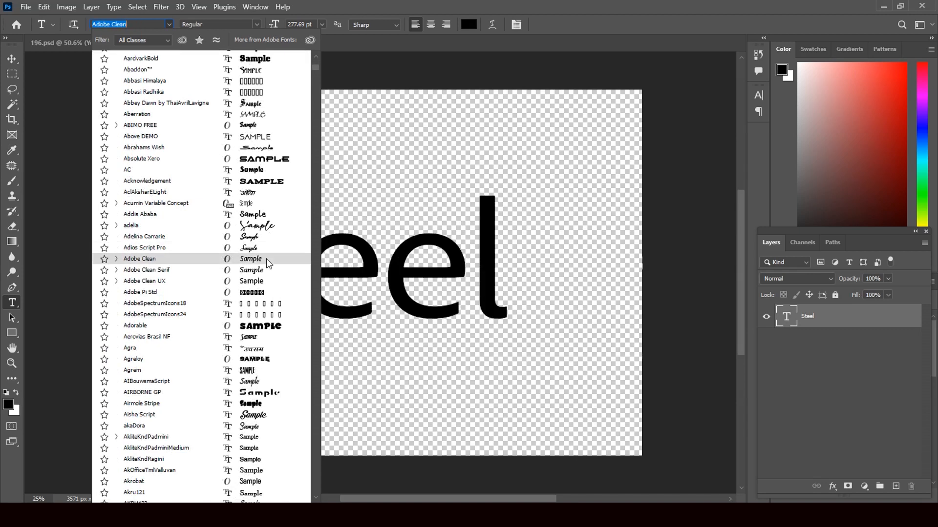
scroll(265, 259, down, 2)
scroll(267, 263, down, 2)
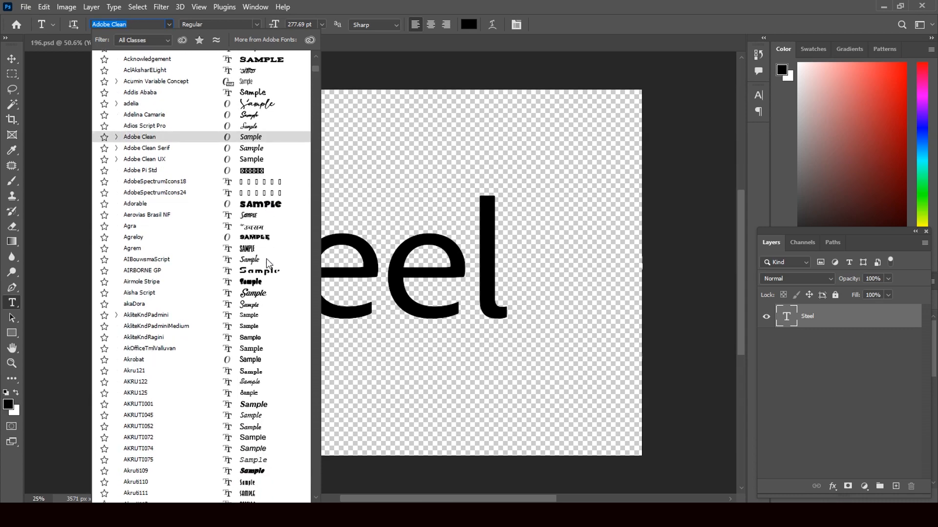
scroll(273, 318, down, 2)
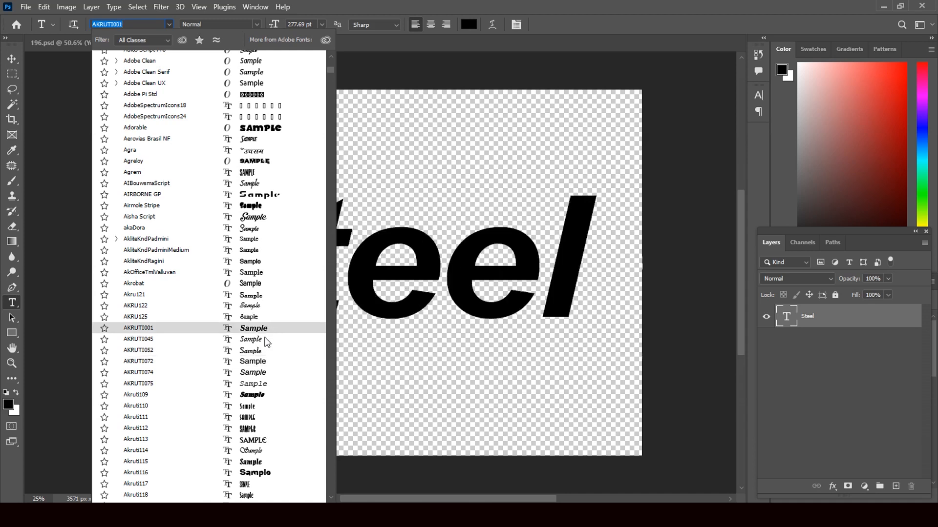
scroll(270, 425, down, 1)
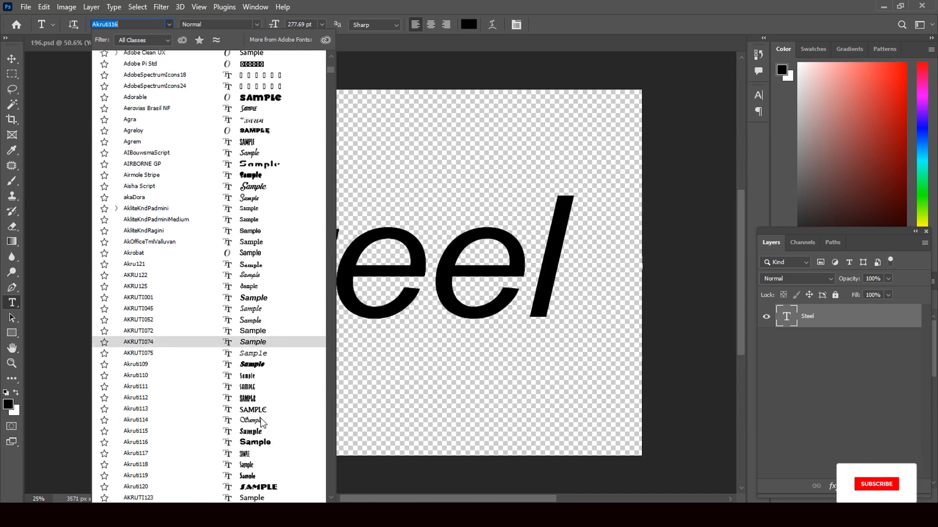
scroll(263, 403, down, 2)
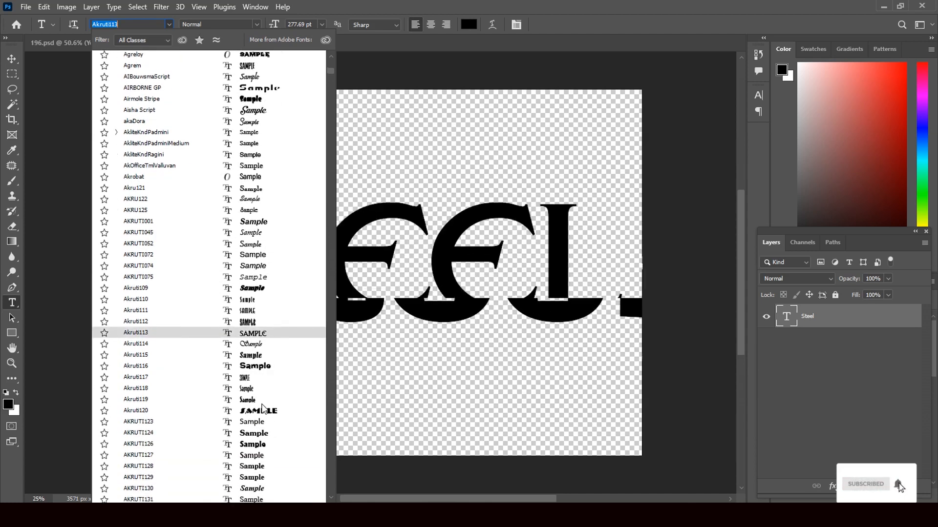
scroll(268, 390, down, 2)
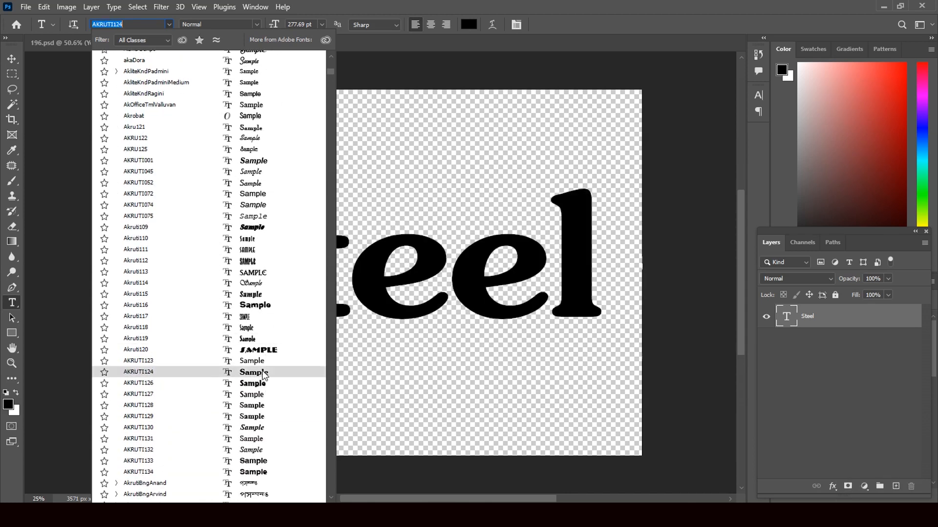
scroll(265, 375, down, 4)
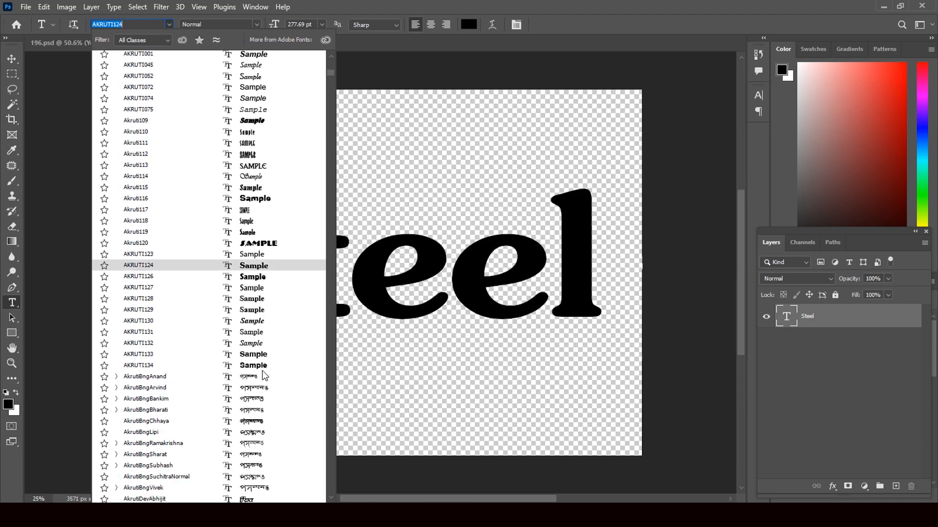
scroll(259, 352, down, 4)
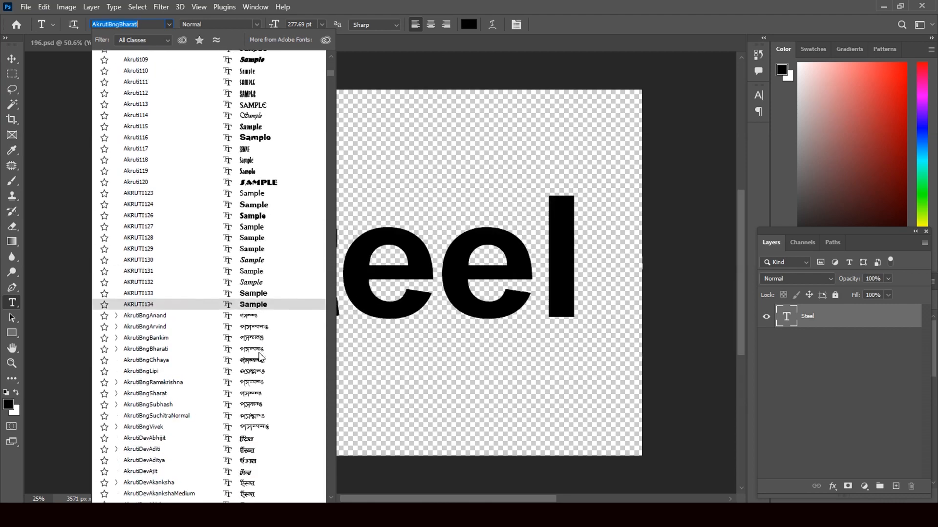
scroll(260, 352, down, 8)
scroll(272, 333, down, 3)
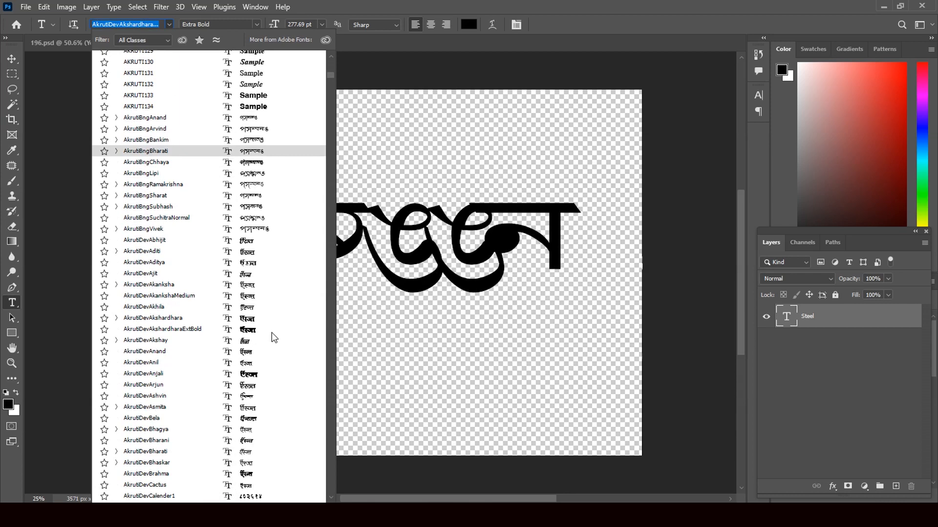
scroll(272, 333, down, 8)
scroll(271, 332, down, 5)
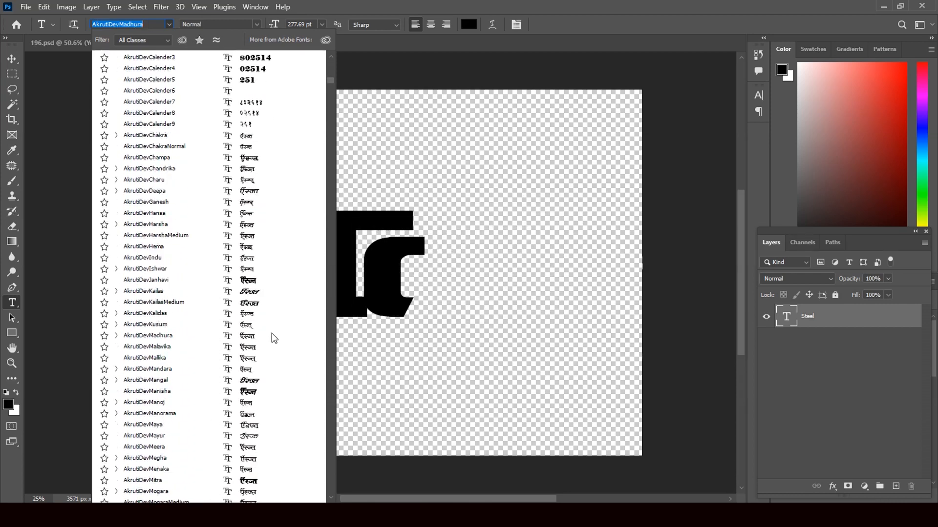
scroll(269, 370, down, 4)
scroll(269, 370, down, 12)
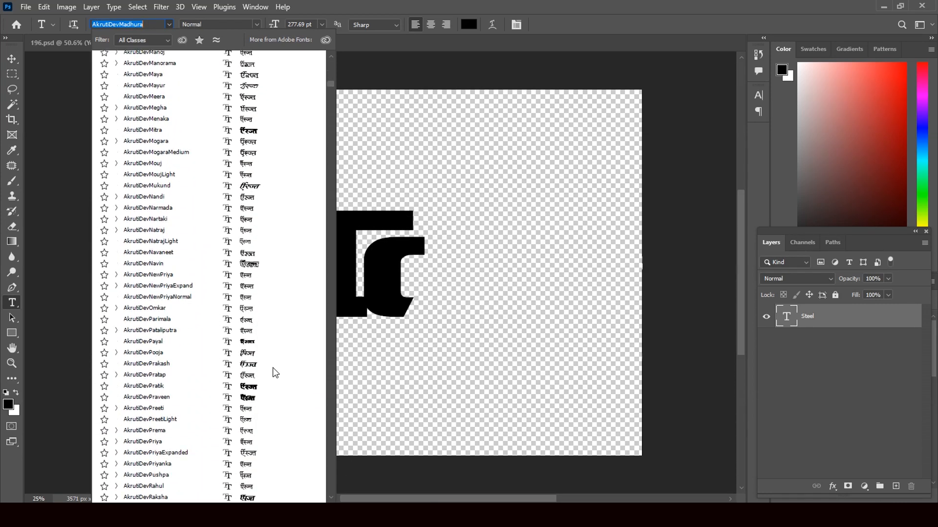
scroll(281, 346, down, 9)
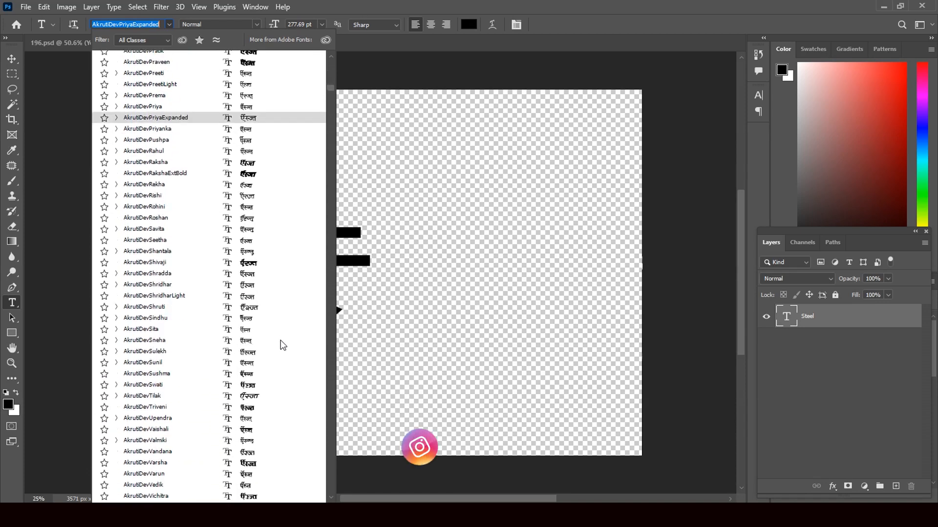
scroll(280, 342, down, 8)
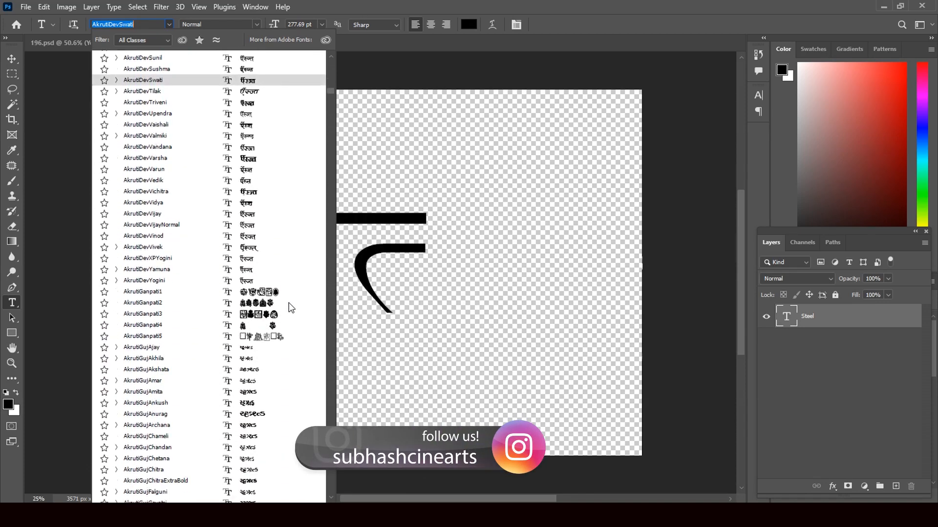
scroll(271, 386, down, 8)
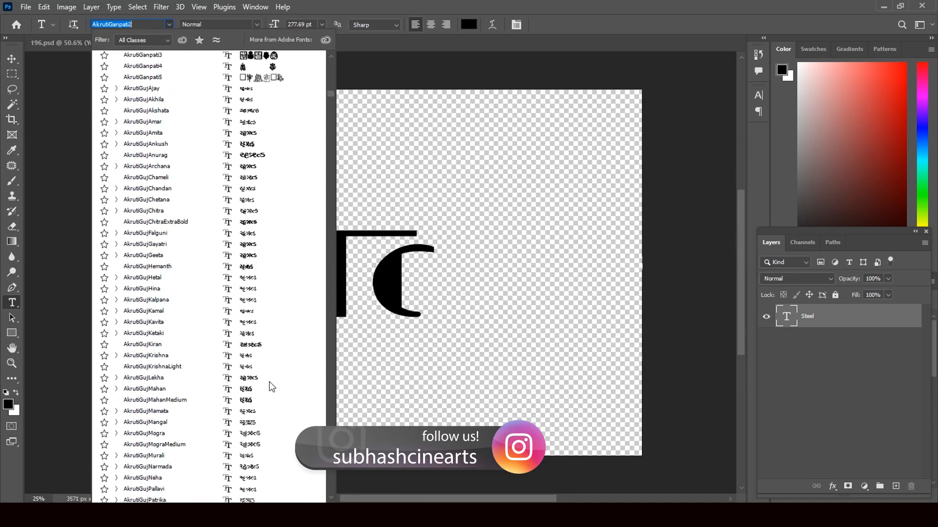
scroll(273, 379, down, 8)
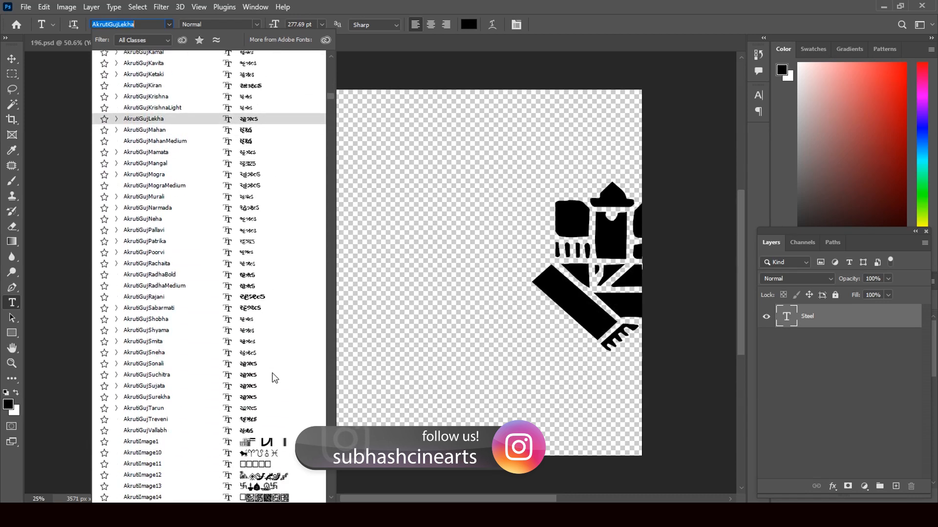
scroll(272, 382, down, 4)
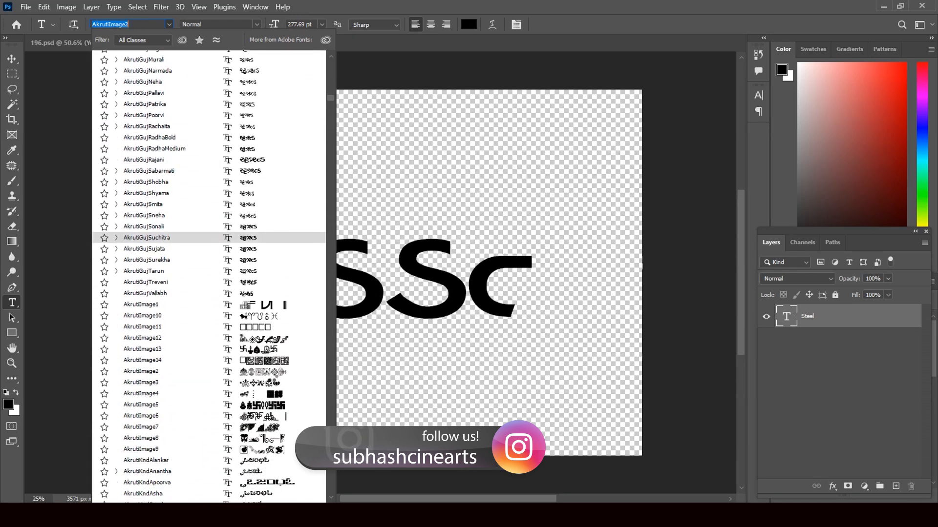
Step: Browse further through the font previews and apply the AkrutiOfficeHinPriya01 font to the Steel text layer
scroll(272, 380, down, 8)
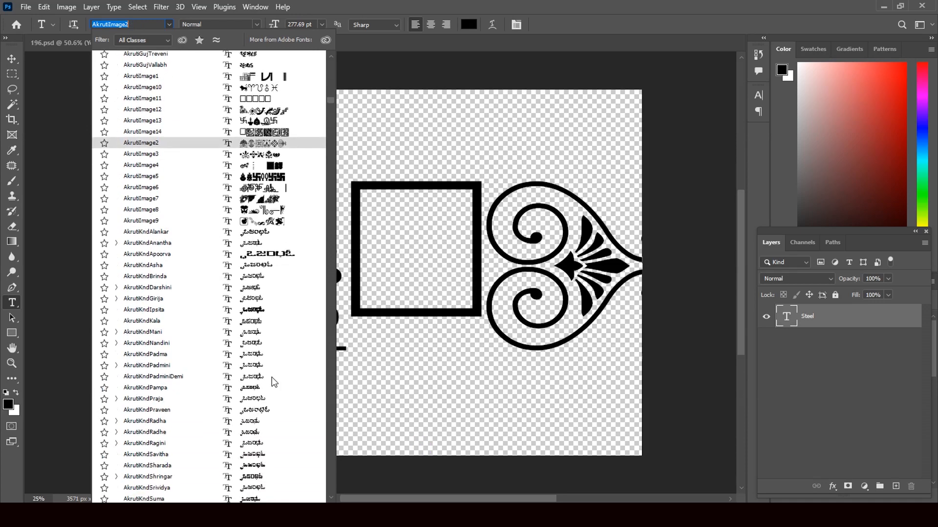
scroll(273, 383, down, 6)
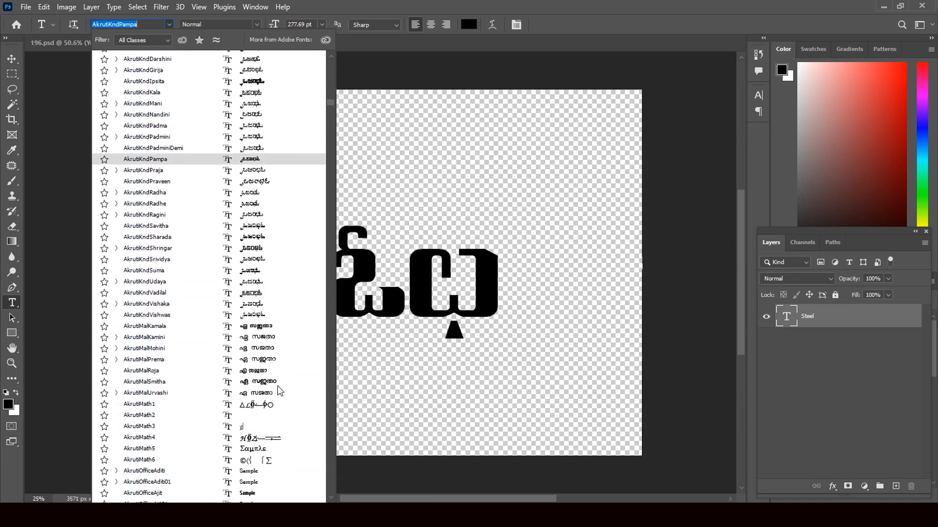
scroll(295, 364, down, 6)
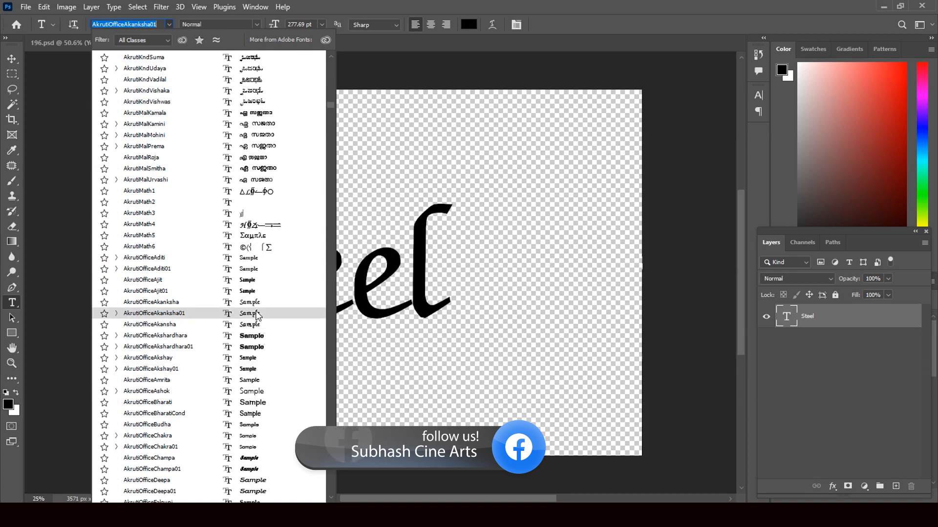
scroll(258, 337, down, 2)
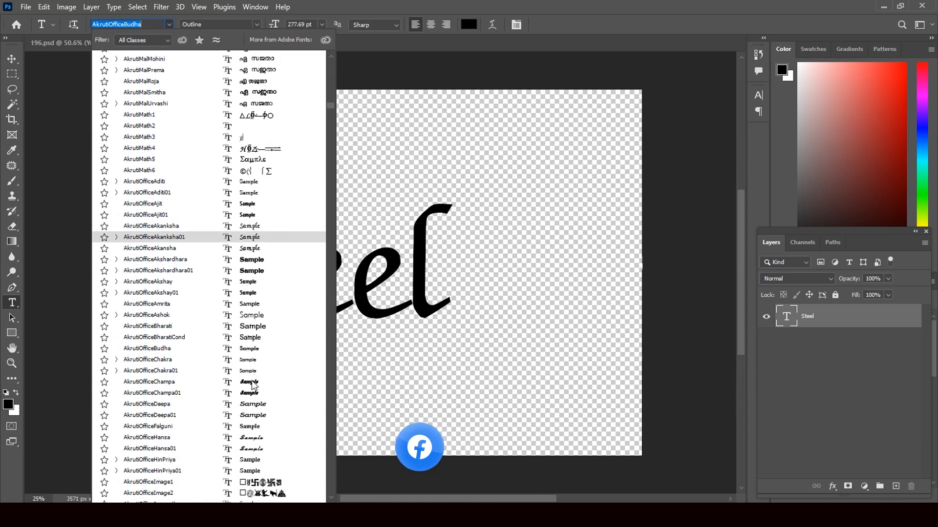
scroll(252, 400, down, 2)
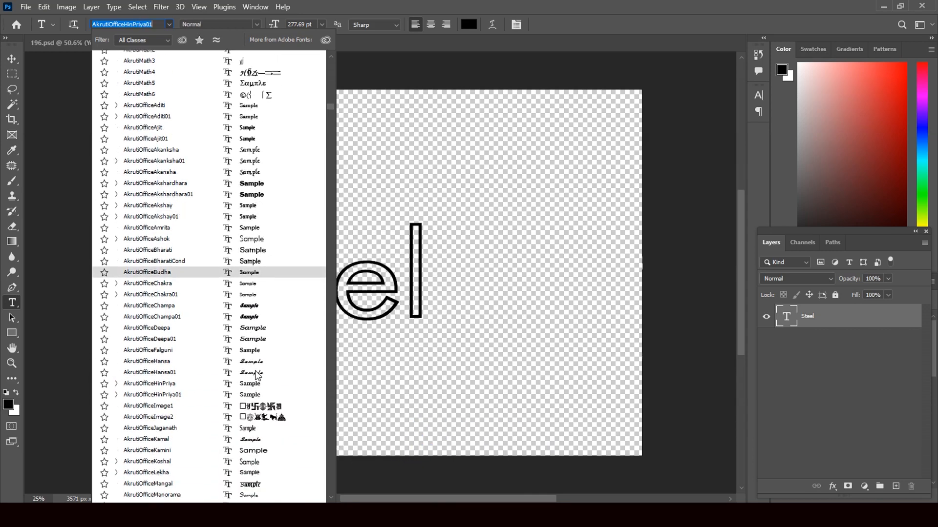
scroll(259, 381, down, 2)
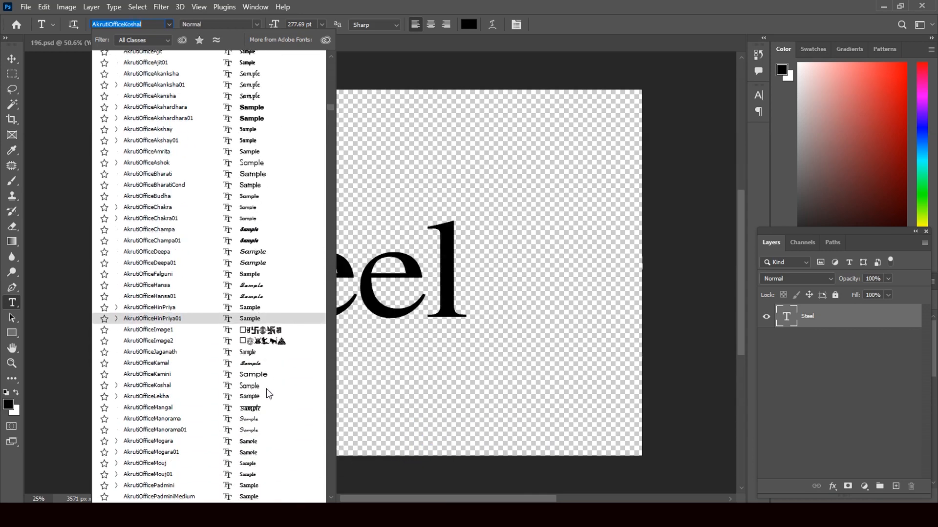
click(269, 318)
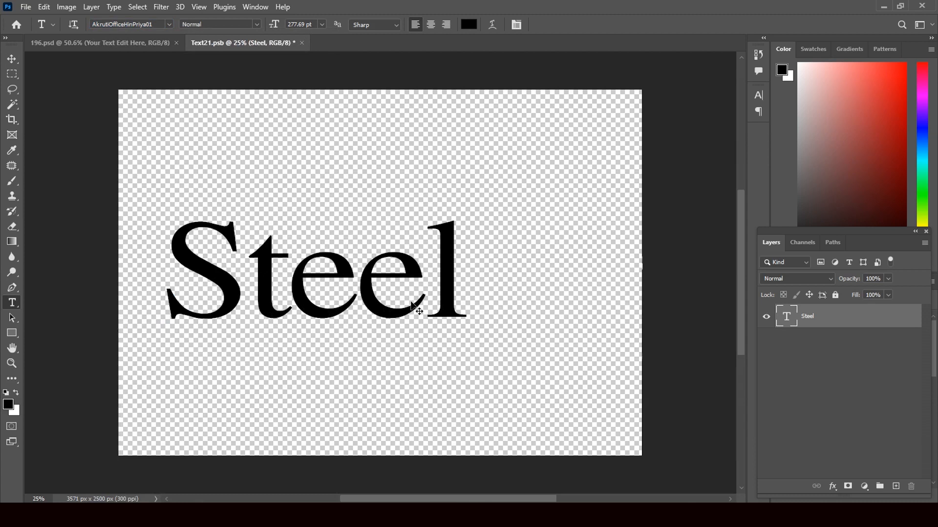
Step: Move the Steel text with Free Transform about 420 px right and 28 px up, toward the canvas centre
key(ctrl+t)
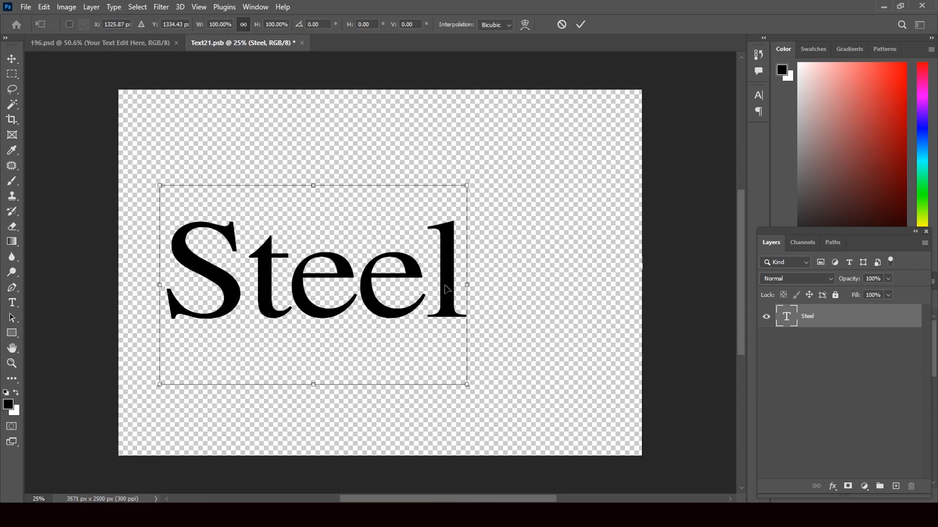
drag(445, 288, 508, 284)
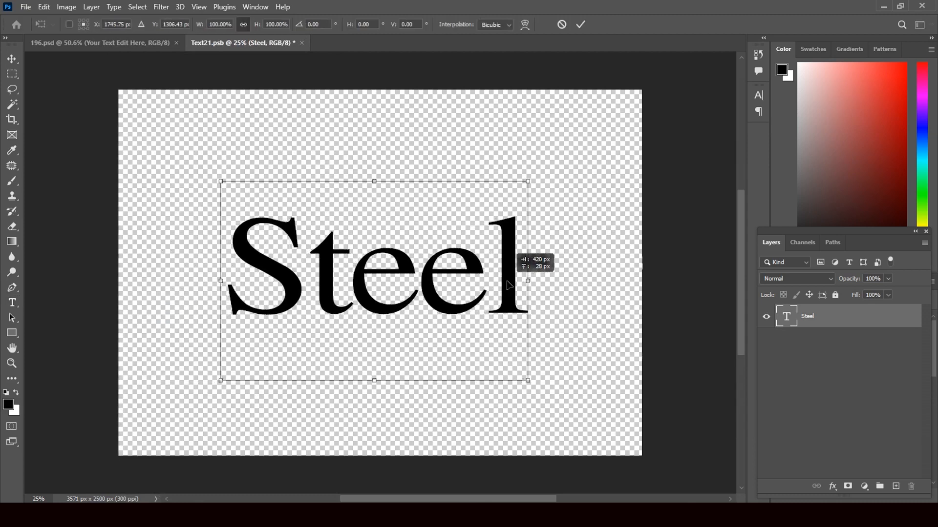
click(12, 60)
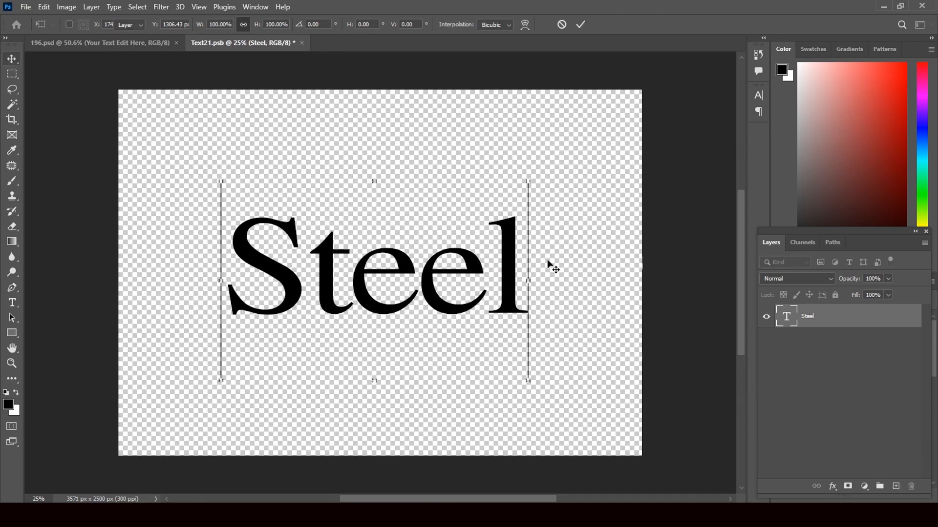
Step: Save the changes to Text21.psb and close it to update the 3D text in 196.psd
click(303, 43)
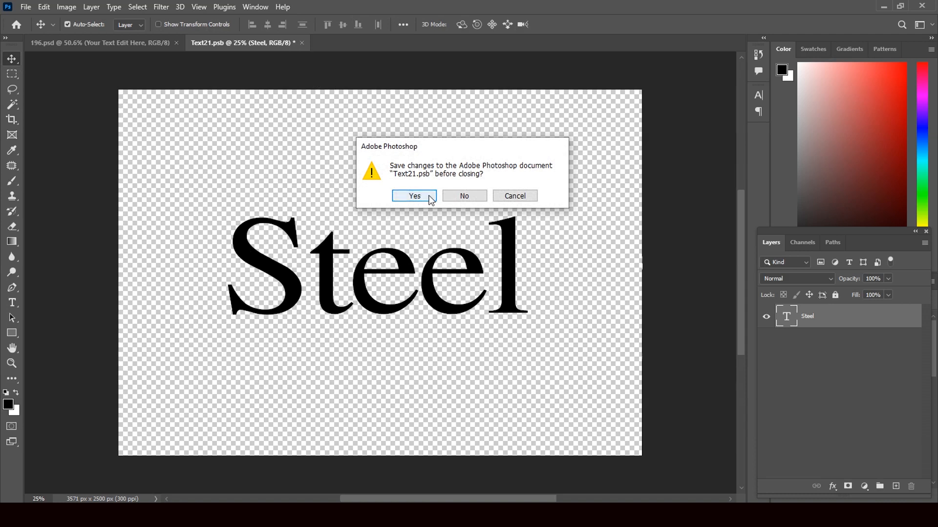
click(430, 197)
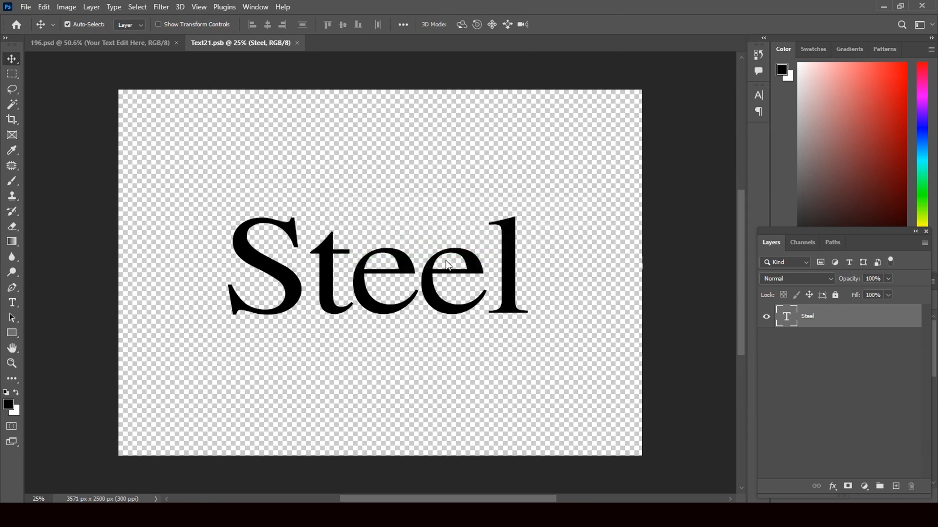
key(ctrl+w)
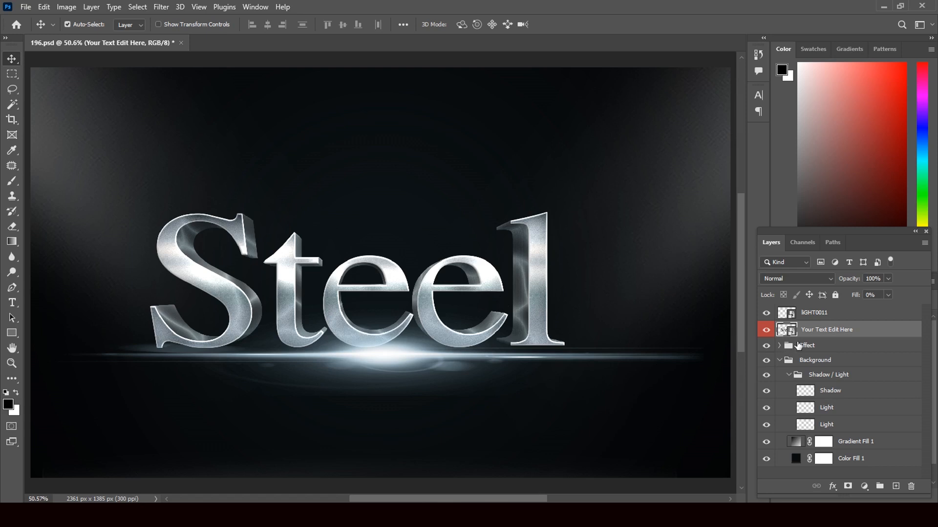
Step: Move the liGHT0011 flare up to the base of the letters and centre it horizontally, at about X 1180.5 px, Y 911 px
click(817, 315)
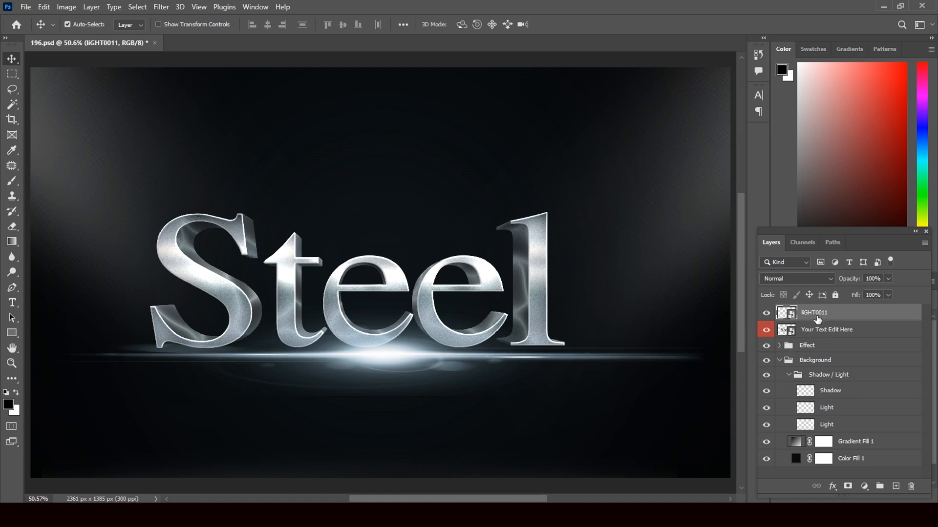
key(ctrl+t)
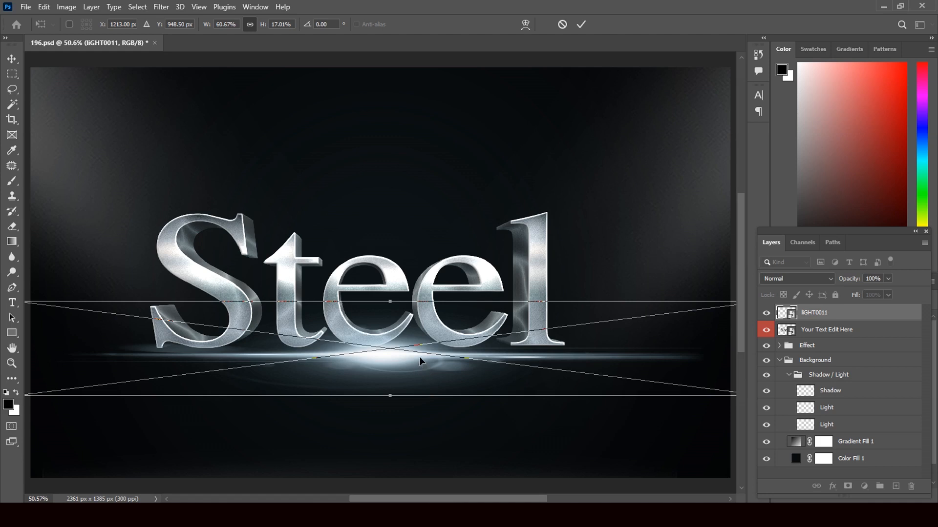
mouse_move(419, 360)
mouse_down()
mouse_move(408, 387)
mouse_move(403, 371)
mouse_up()
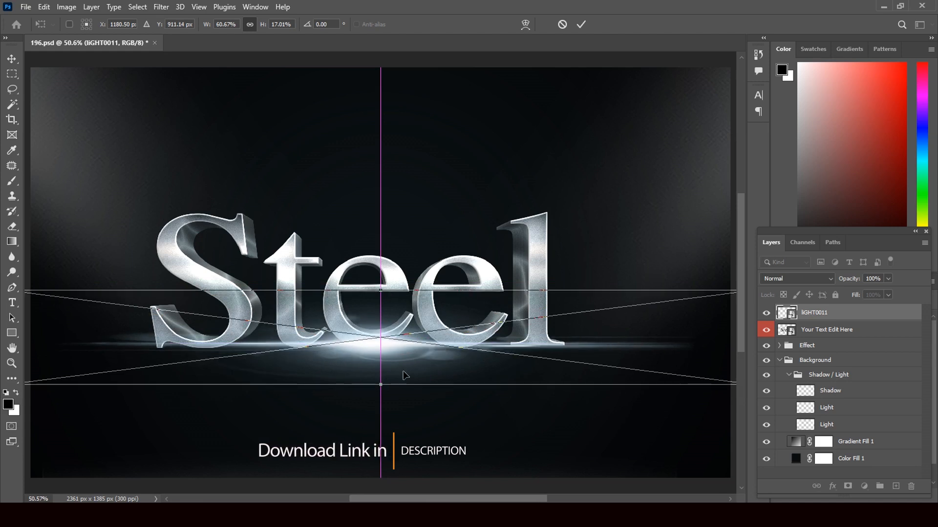
click(14, 62)
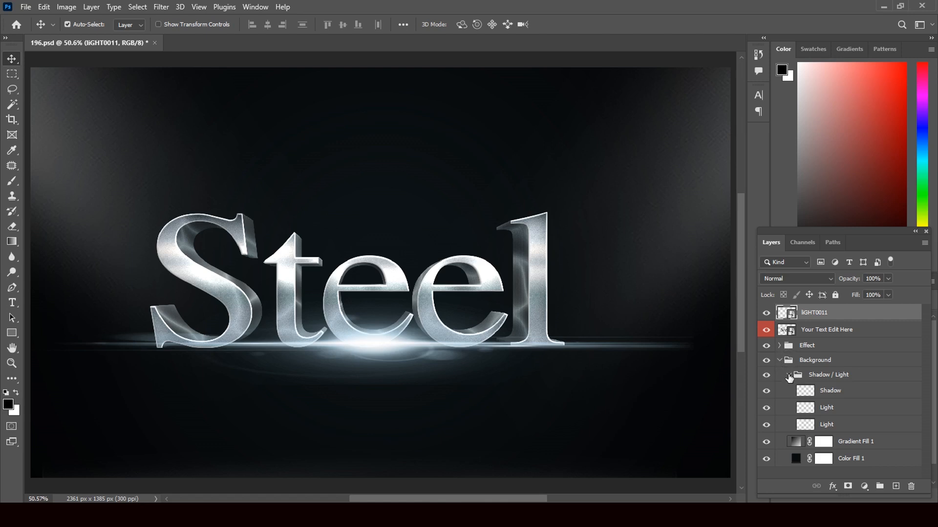
Step: Collapse the Shadow / Light group and open the layer style settings of the "Your Text Edit Here" layer inside the Effect group
click(788, 375)
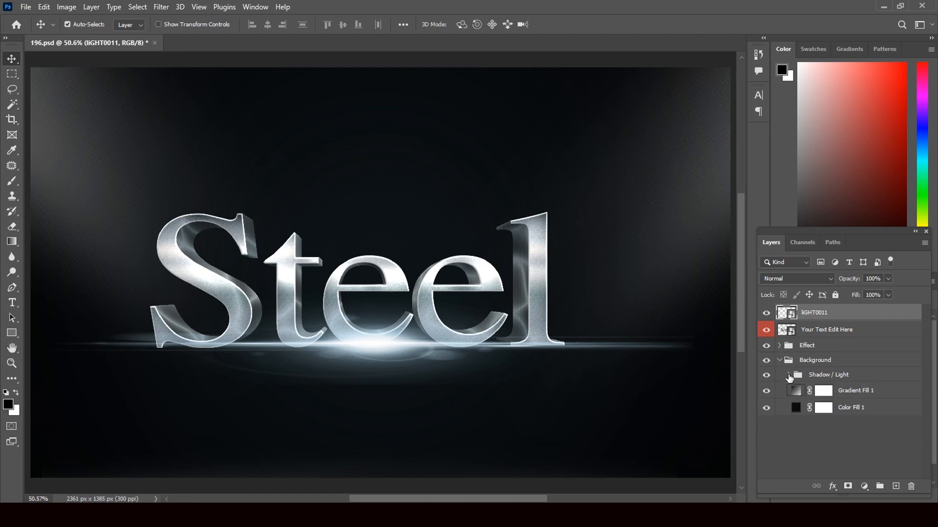
click(780, 346)
click(910, 362)
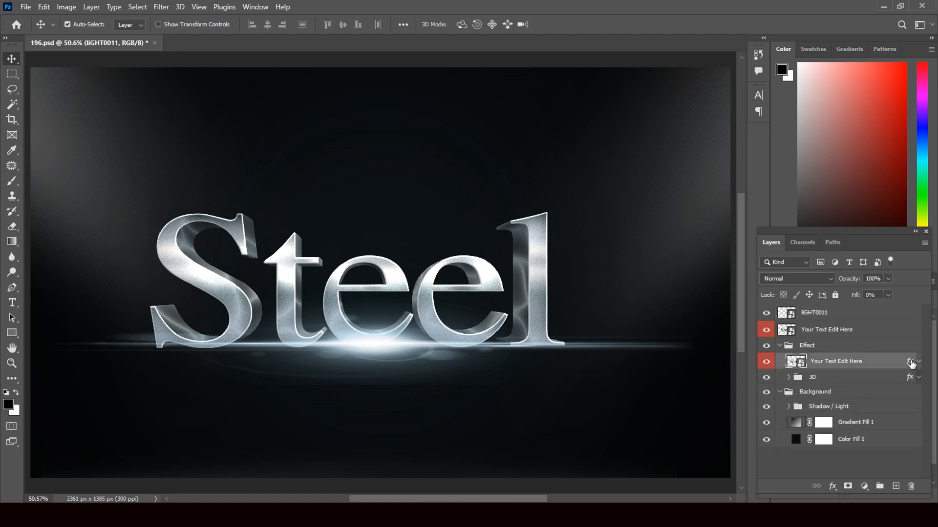
key(h)
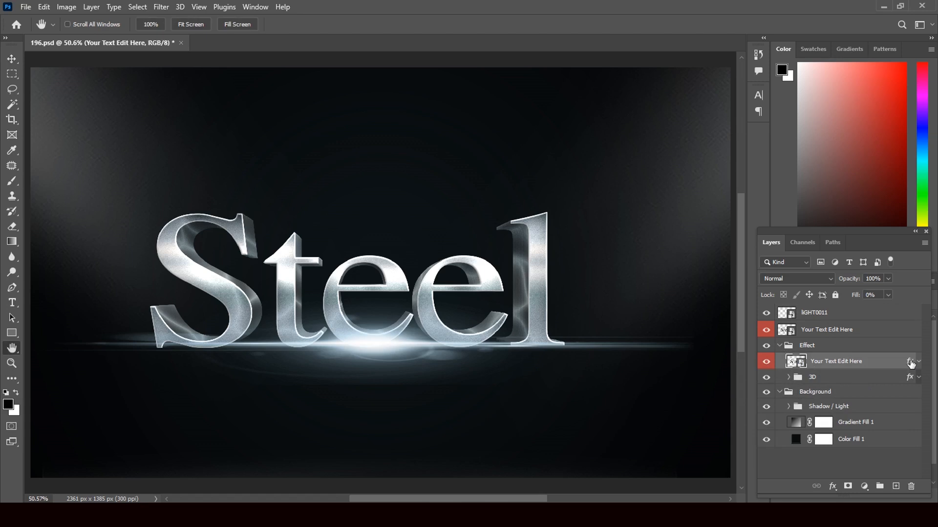
double_click(910, 362)
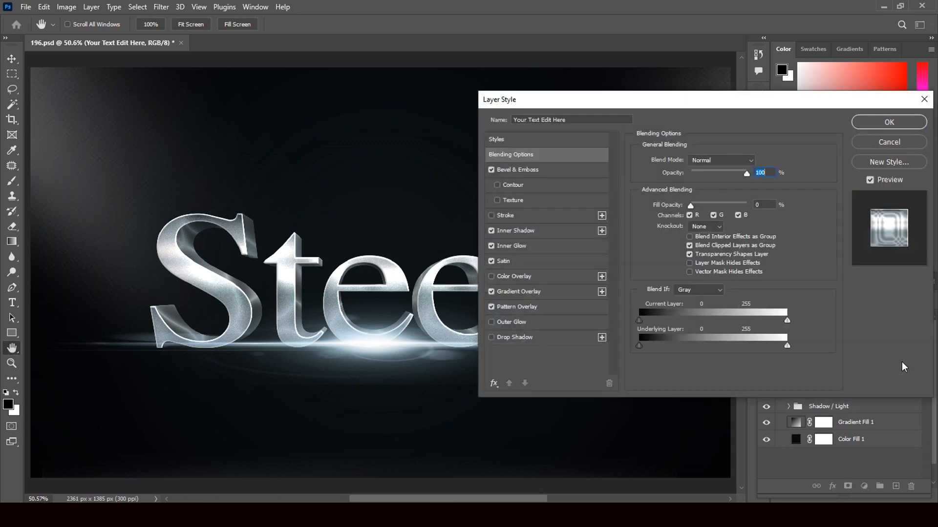
Step: Try a Bevel & Emboss size of about 43 px on the text, and reduce it to 0 px
click(508, 171)
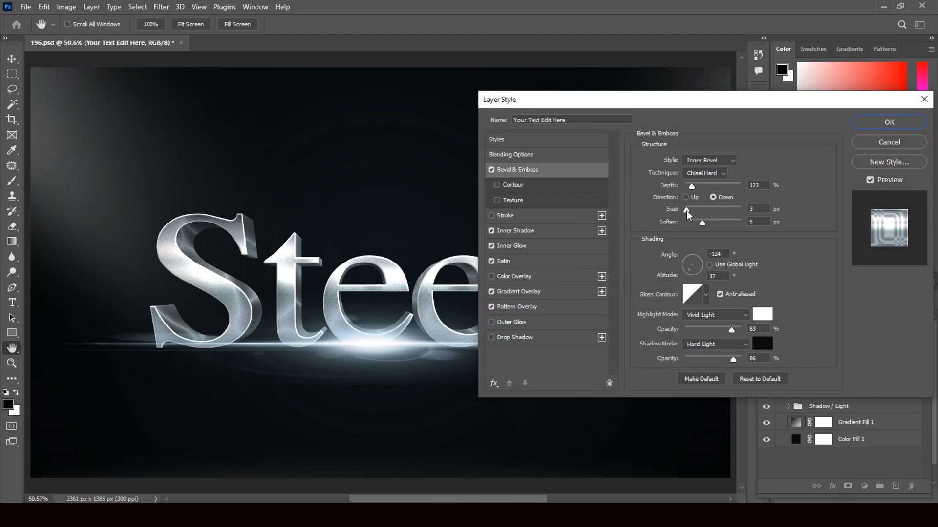
drag(686, 211, 698, 211)
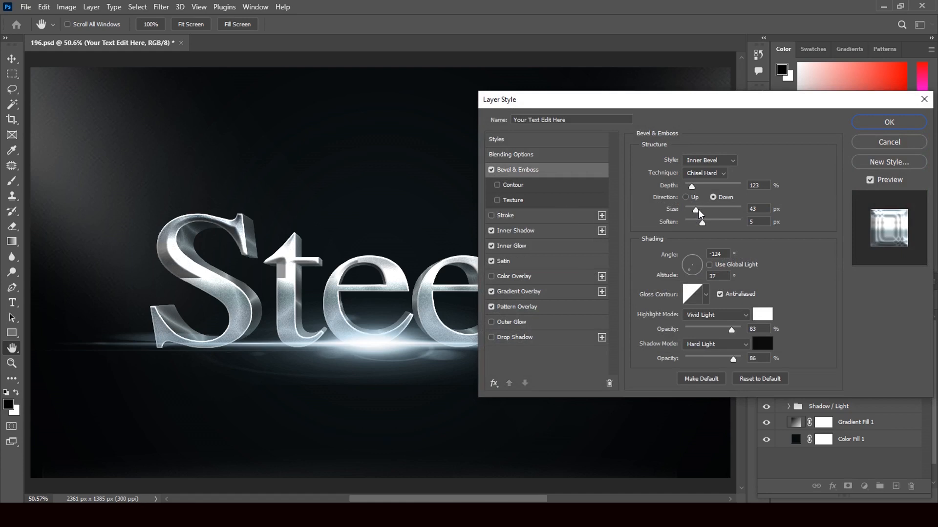
drag(698, 211, 698, 210)
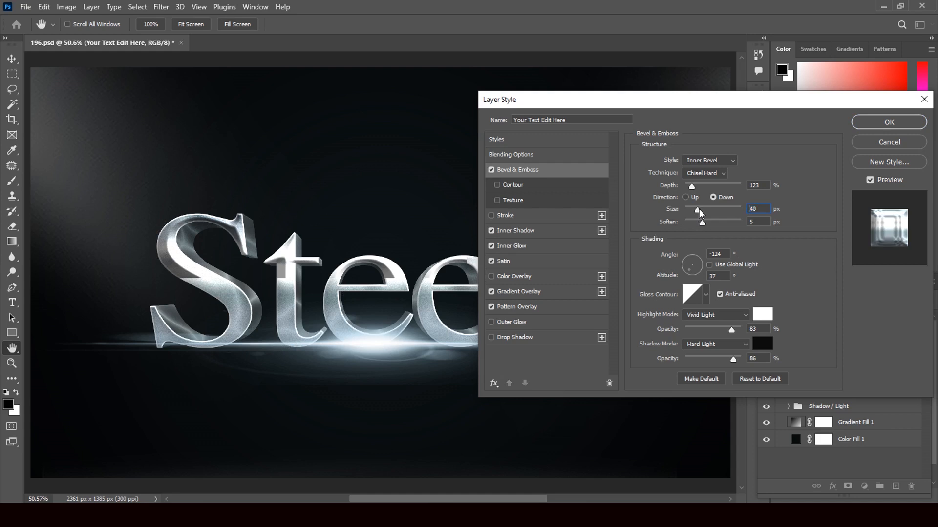
drag(699, 208, 686, 214)
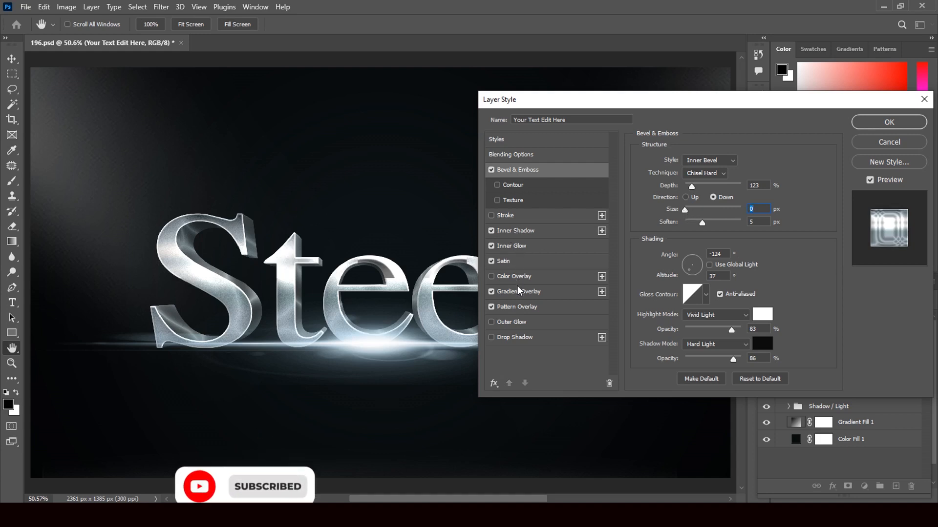
Step: Examine the Satin colour and the Gradient Overlay's colour stops, leaving both without changes
click(520, 262)
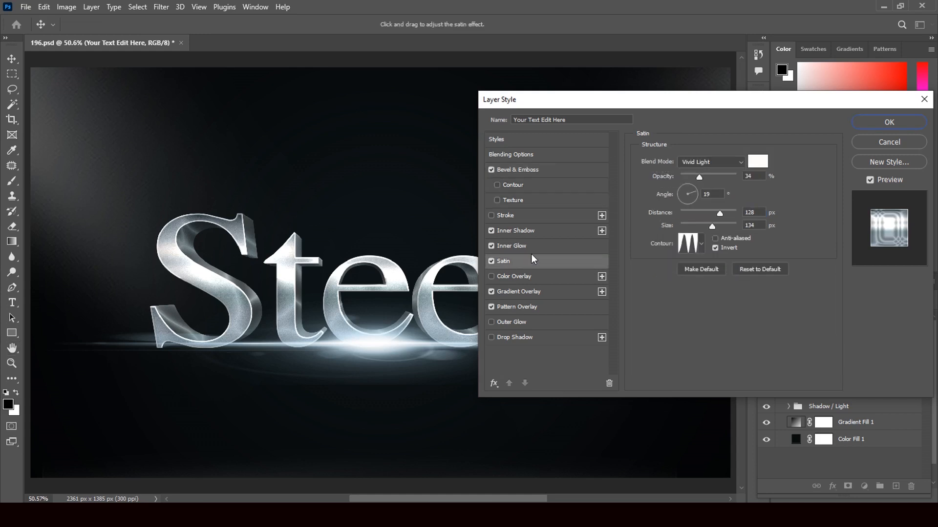
click(756, 163)
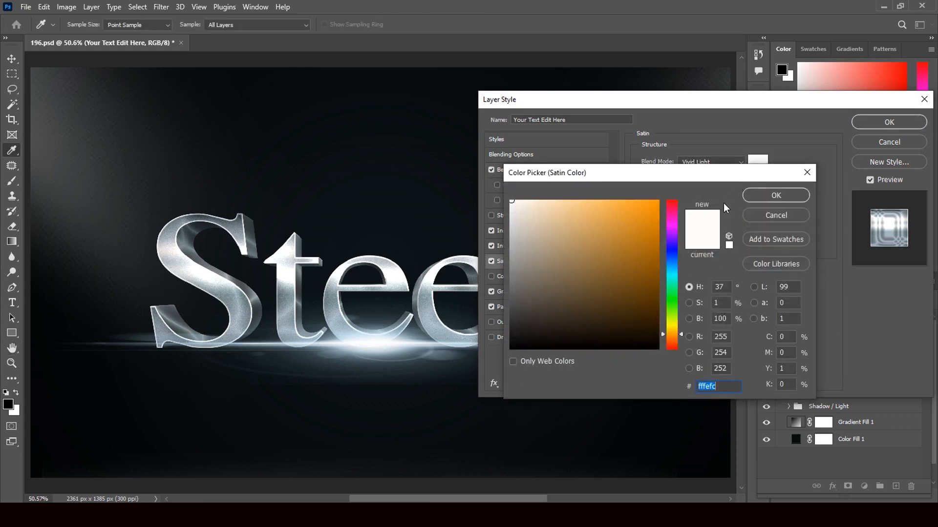
click(761, 218)
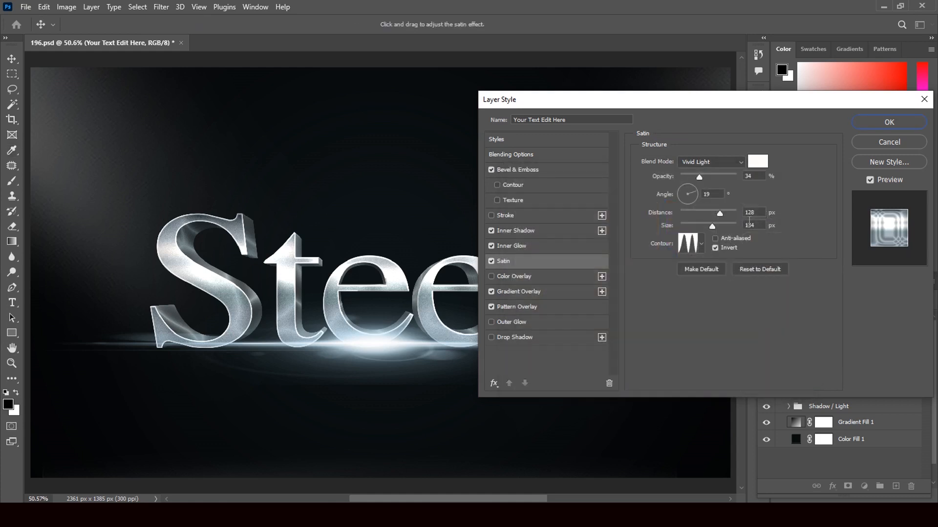
click(532, 292)
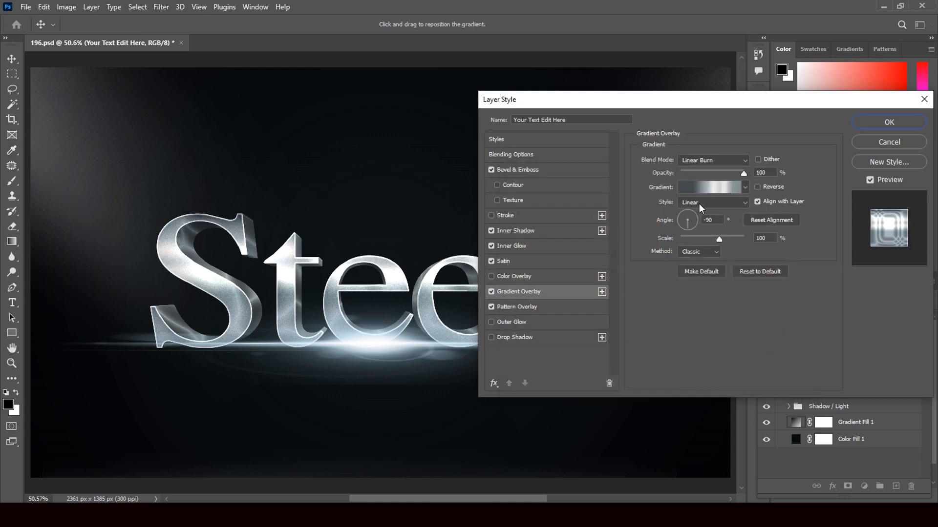
click(711, 186)
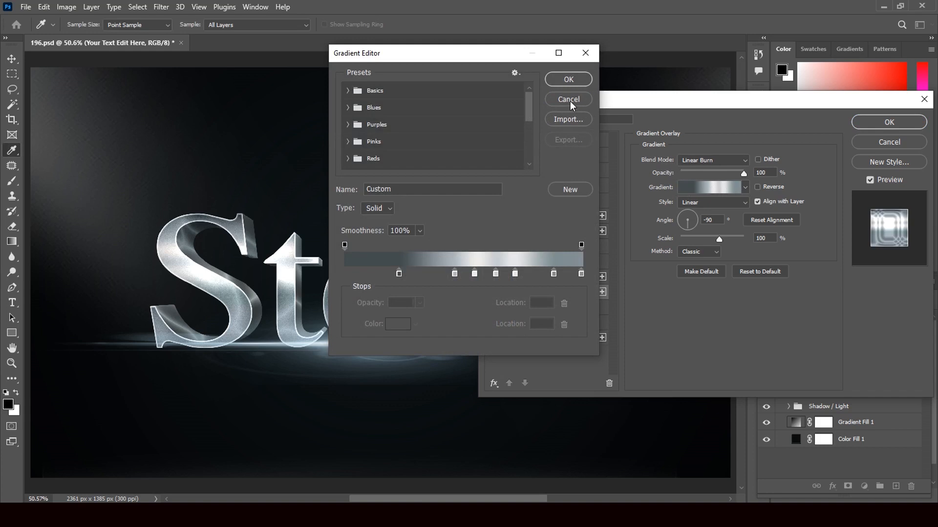
click(586, 53)
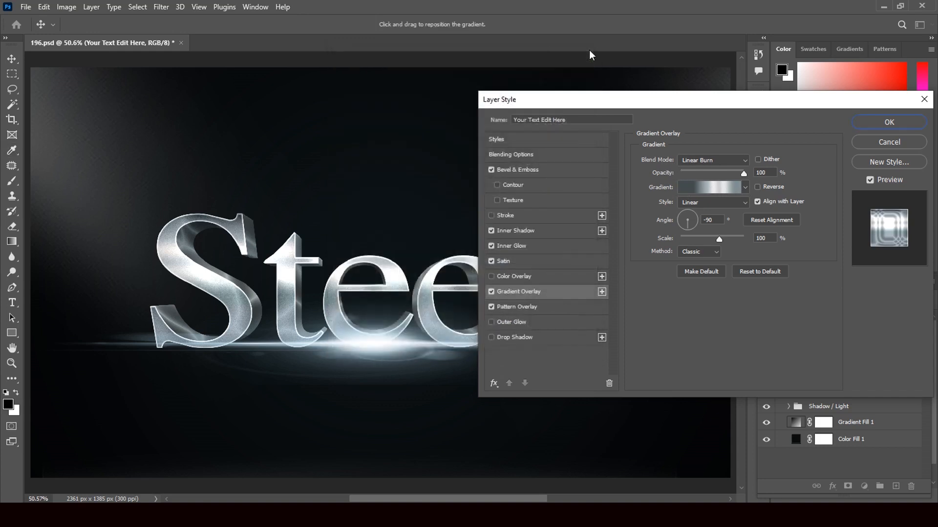
Step: Try the Radial style for the Gradient Overlay and set it back to Linear
click(713, 205)
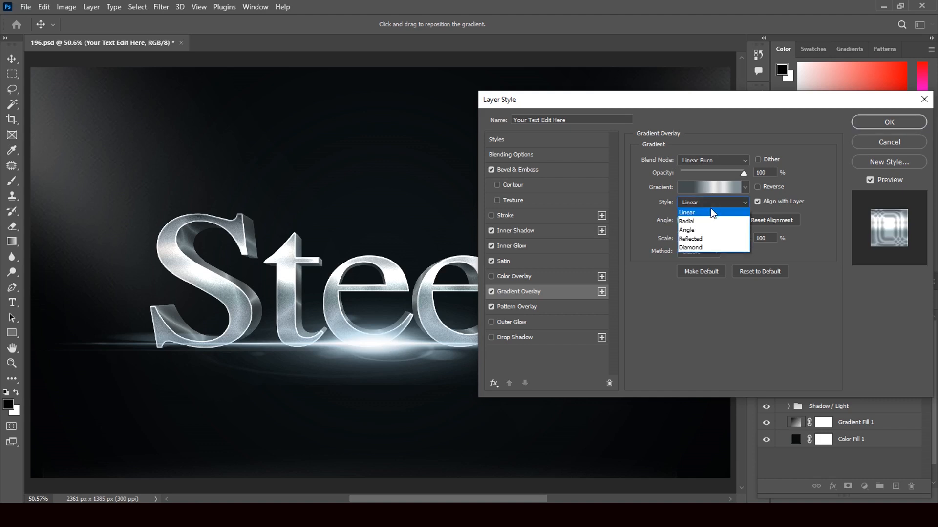
click(701, 222)
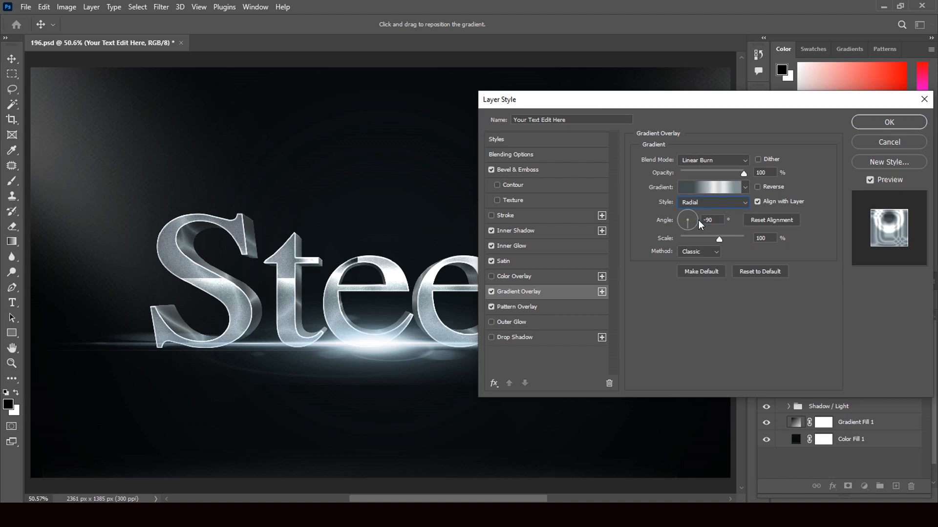
click(743, 202)
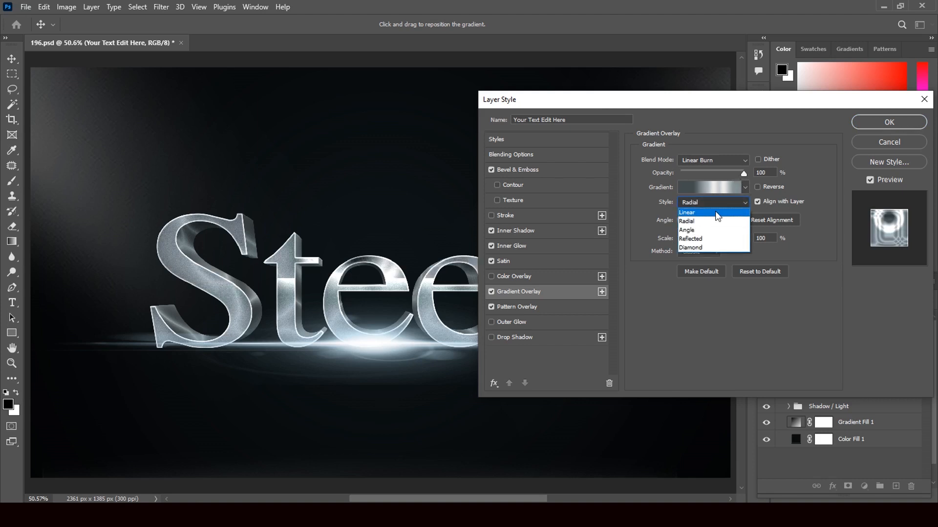
click(715, 213)
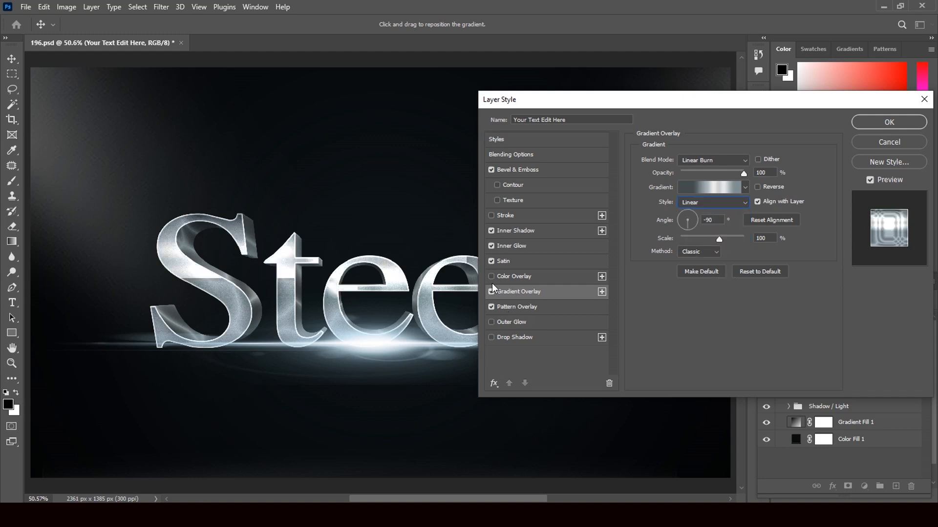
Step: Examine the pattern presets of the text's Pattern Overlay without choosing one, and apply the layer style settings
click(521, 308)
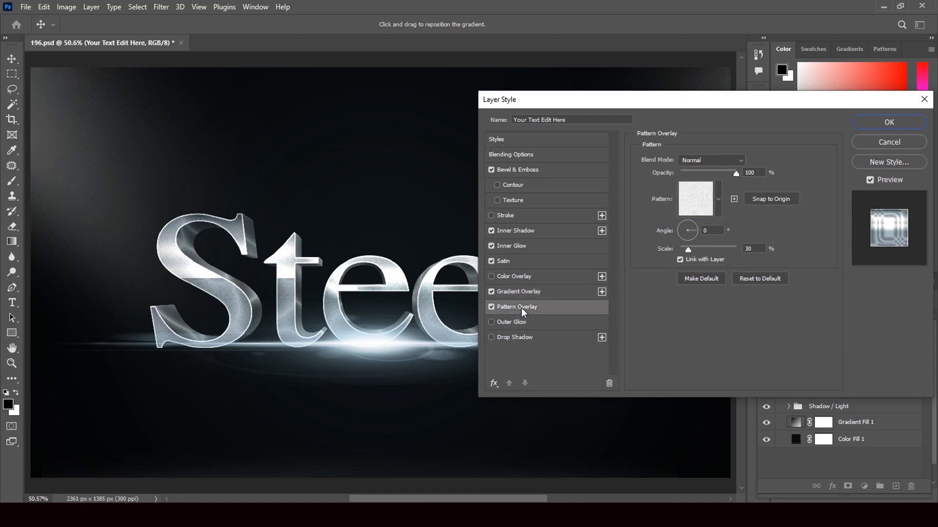
click(717, 197)
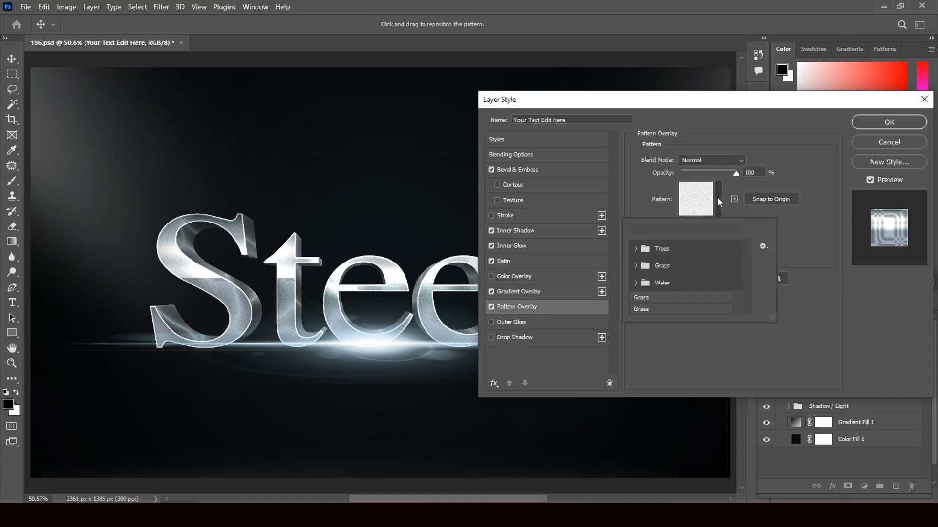
click(719, 197)
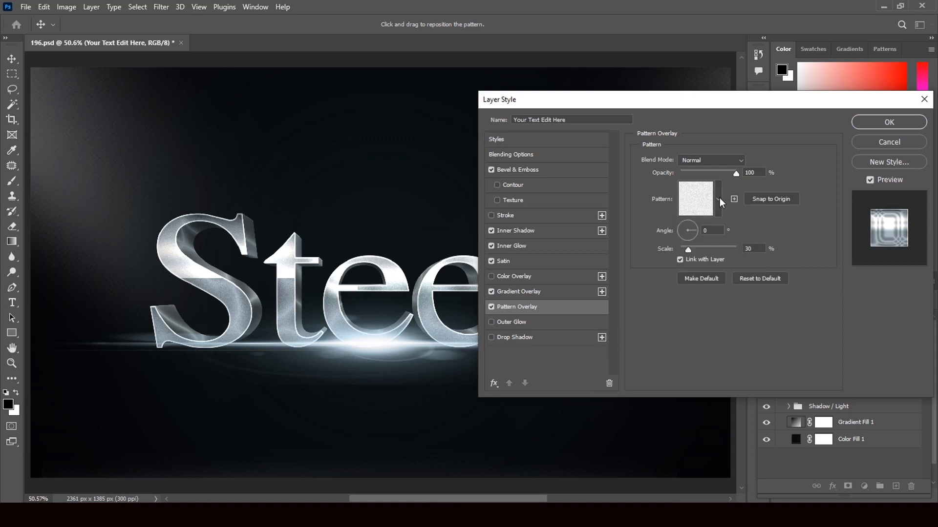
key(Return)
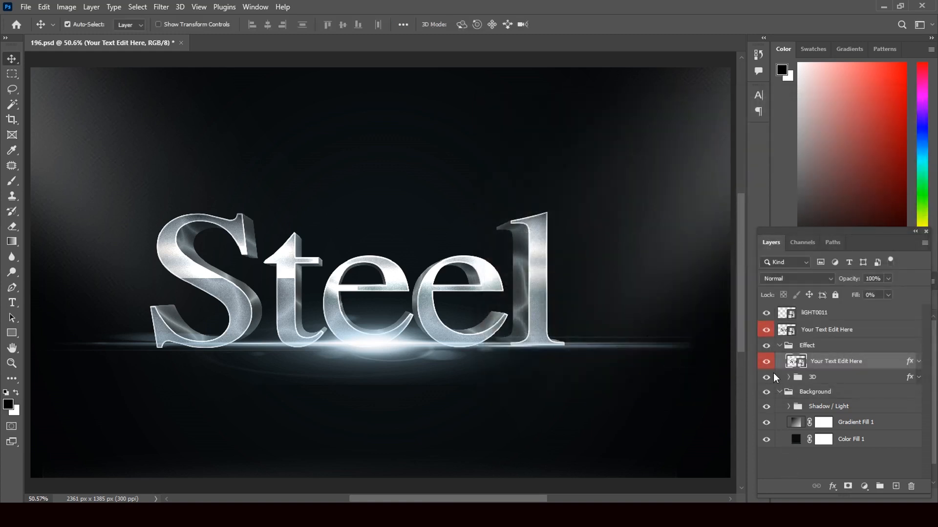
Step: Try dark blue Color Overlay shades from #032c39 to #051216 on the 3D group, and discard the layer style changes
click(911, 380)
key(h)
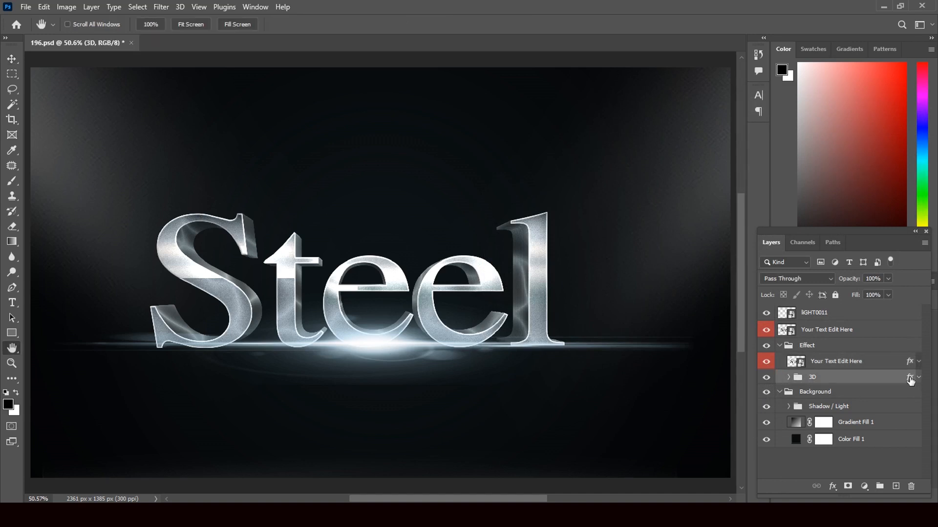
double_click(910, 381)
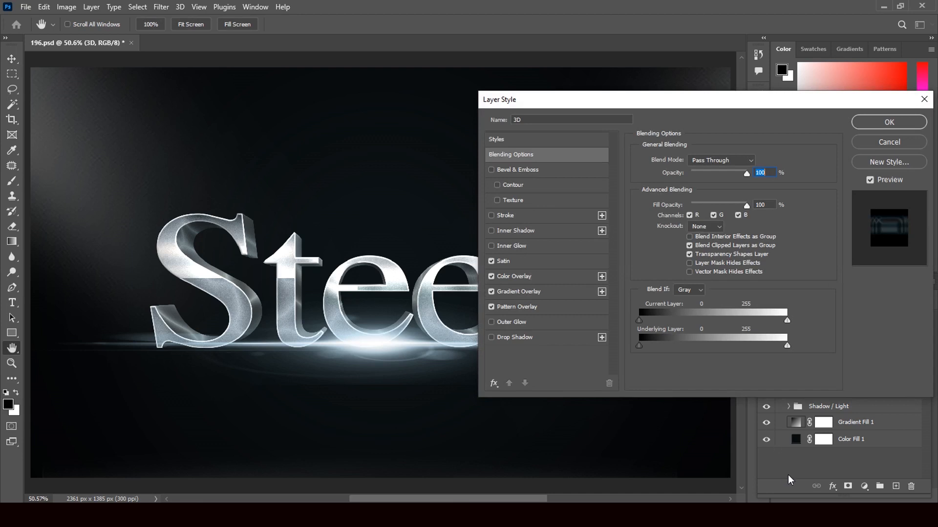
click(531, 277)
click(764, 165)
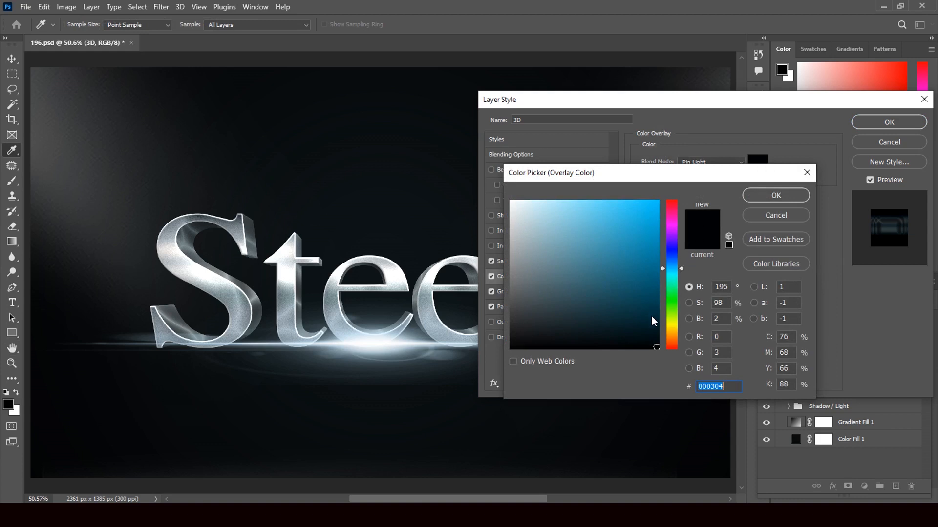
click(651, 316)
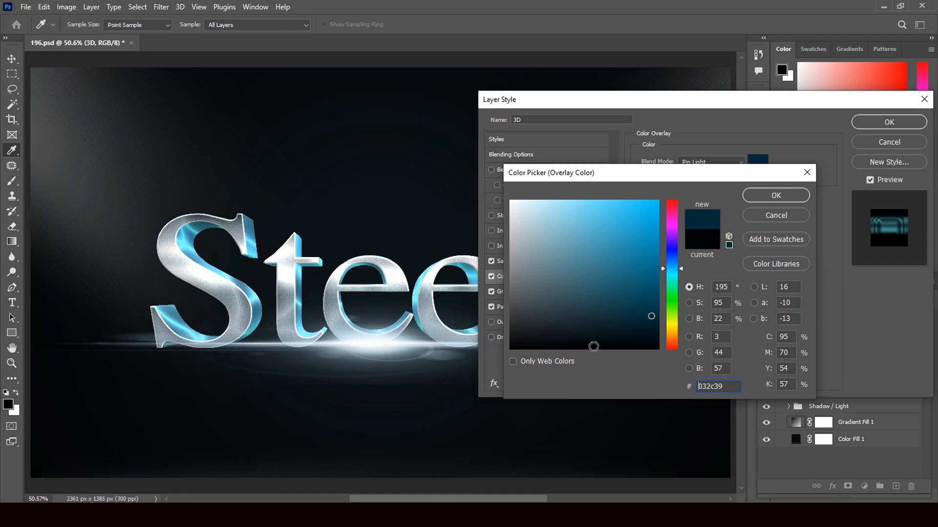
drag(651, 315, 640, 322)
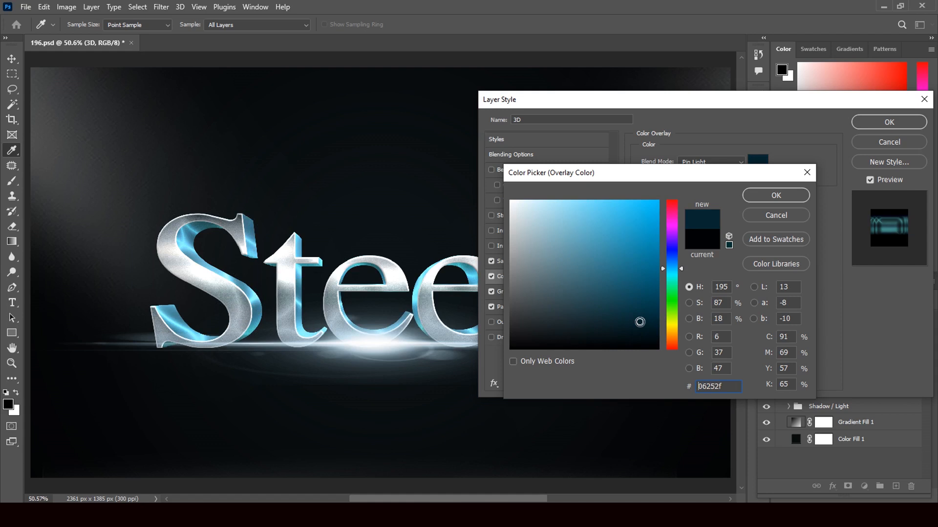
mouse_move(640, 321)
mouse_down()
mouse_move(624, 329)
mouse_move(641, 335)
mouse_up()
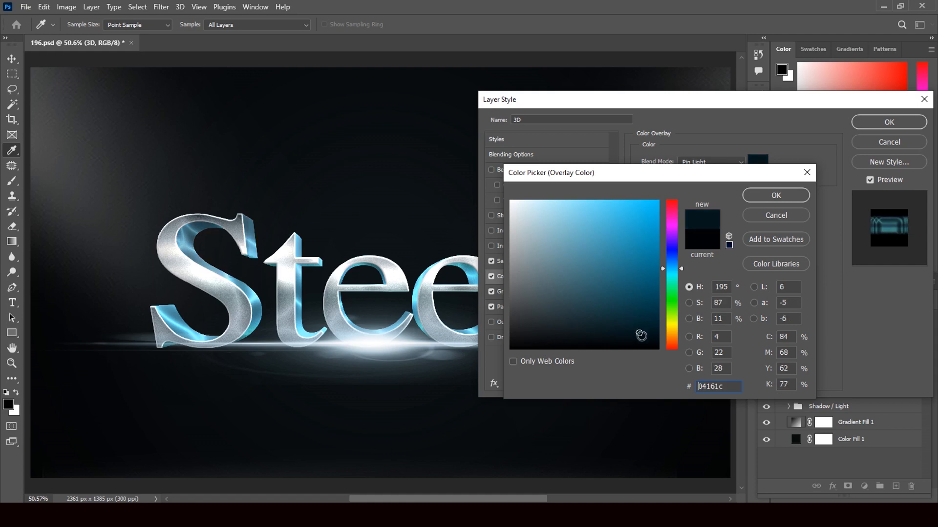
drag(642, 335, 623, 337)
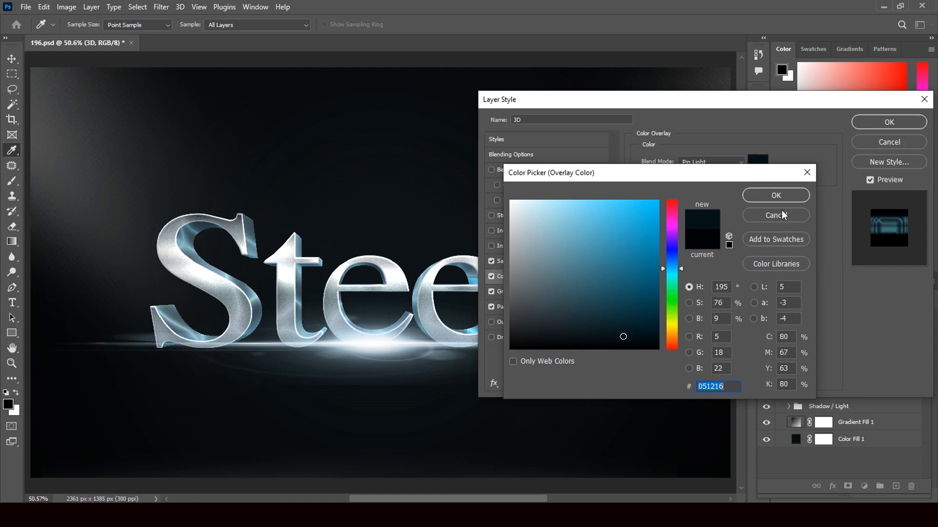
click(807, 173)
click(880, 143)
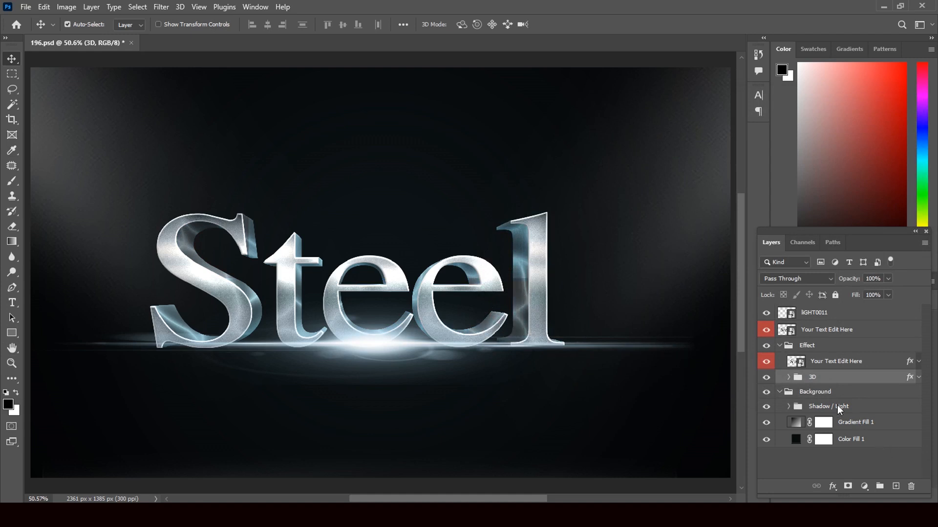
Step: Collapse the Effect group, expand the Shadow / Light group and select its Shadow layer
click(780, 346)
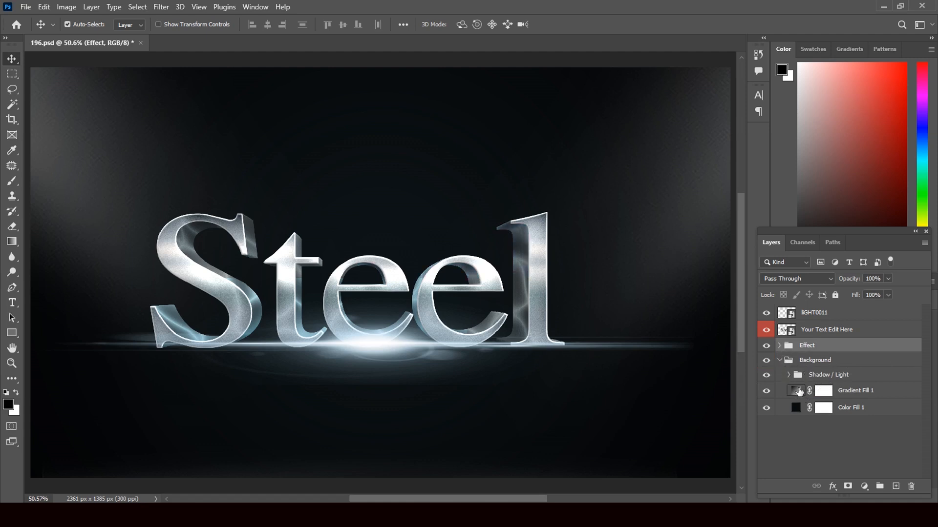
click(788, 375)
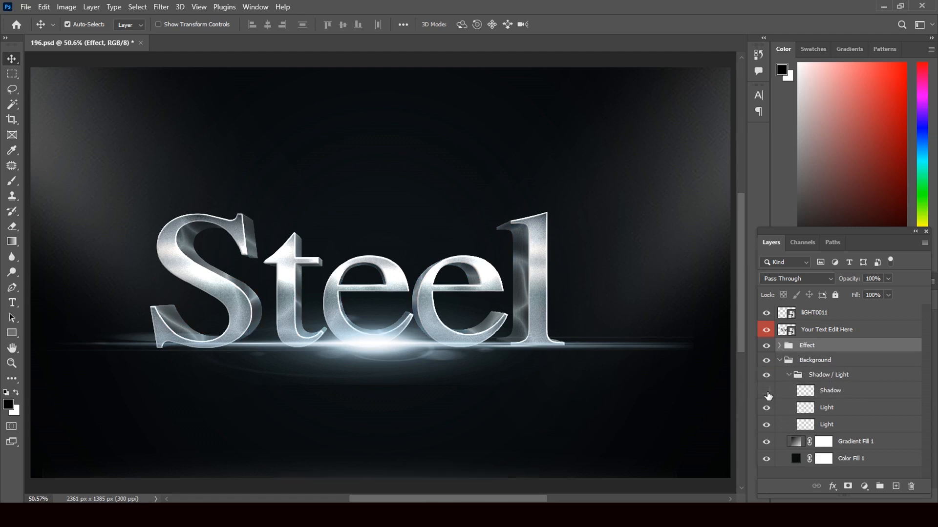
click(809, 392)
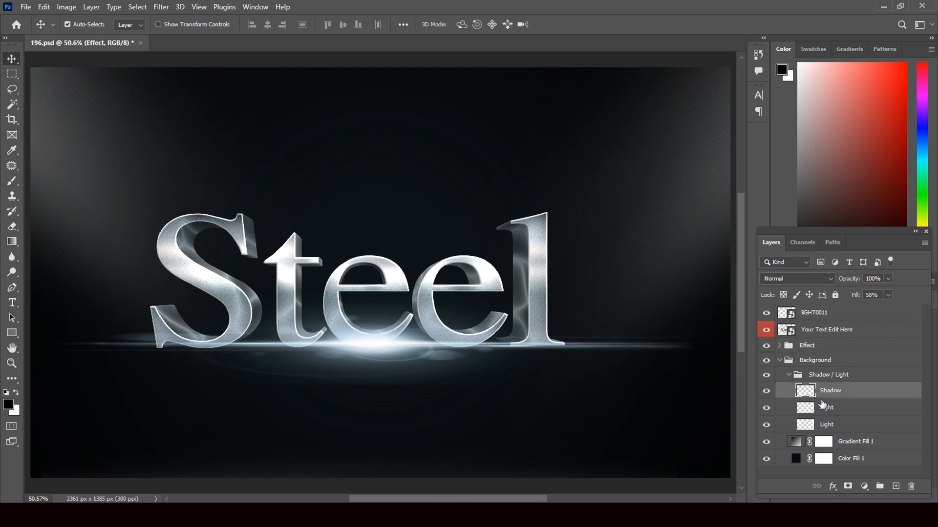
key(h)
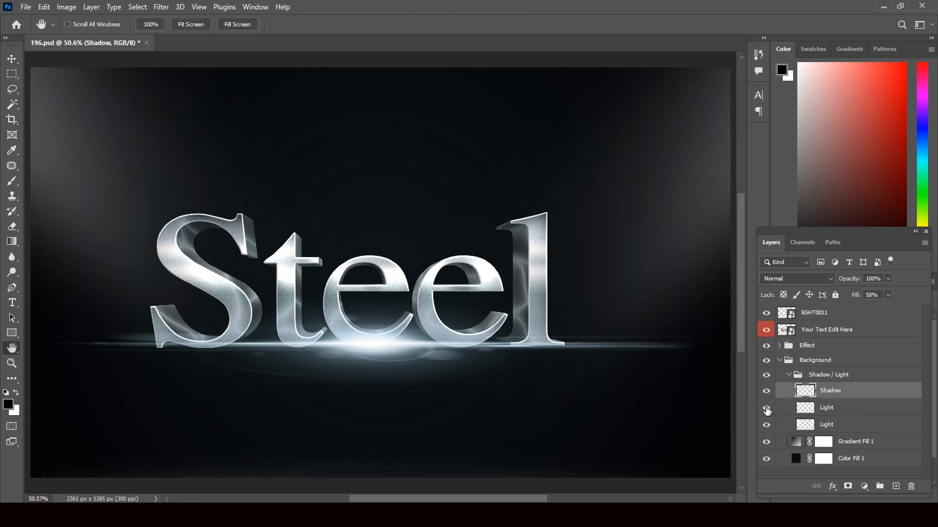
Step: Try two drop shadows on the Shadow layer, one coloured dark red #710918, and discard the layer style changes
double_click(780, 393)
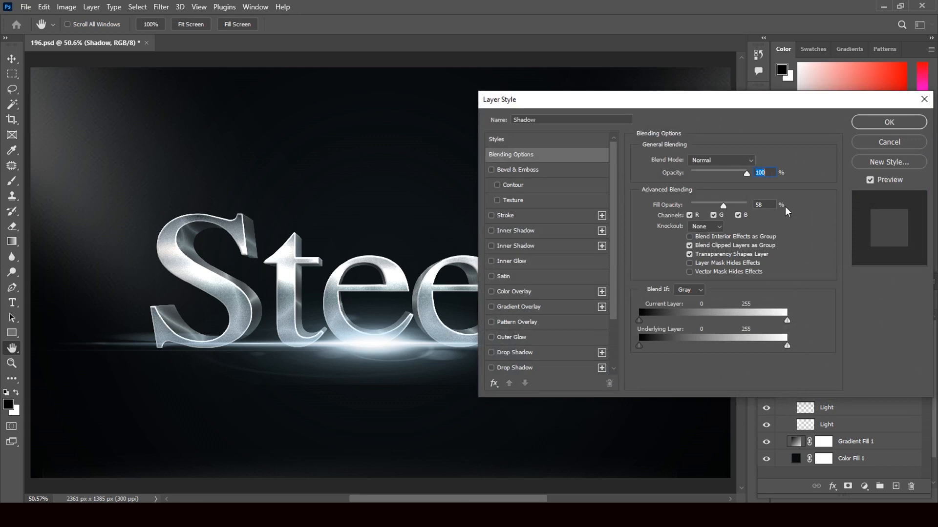
click(491, 353)
click(491, 368)
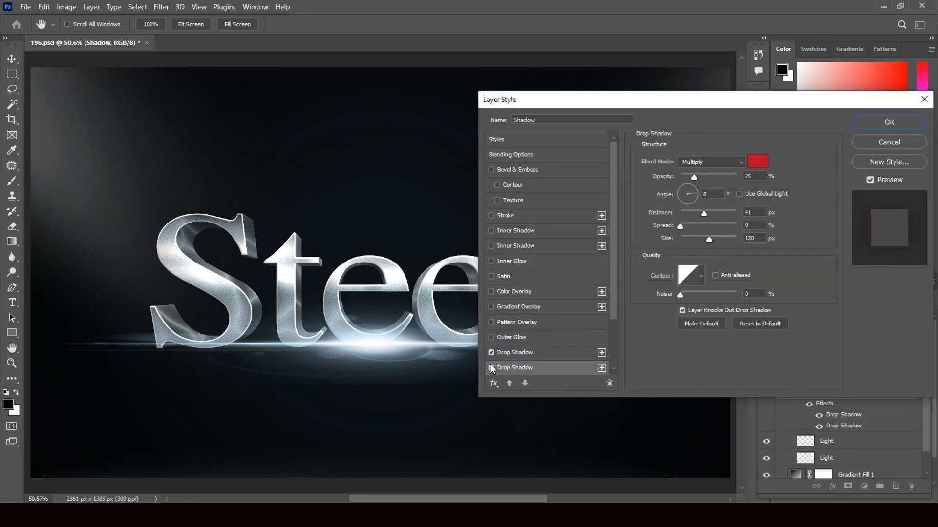
click(760, 162)
click(646, 283)
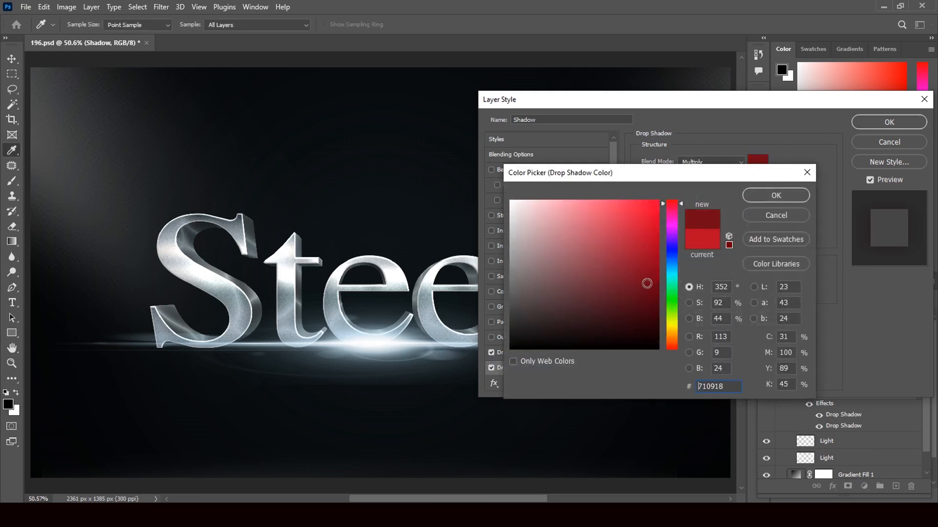
click(766, 195)
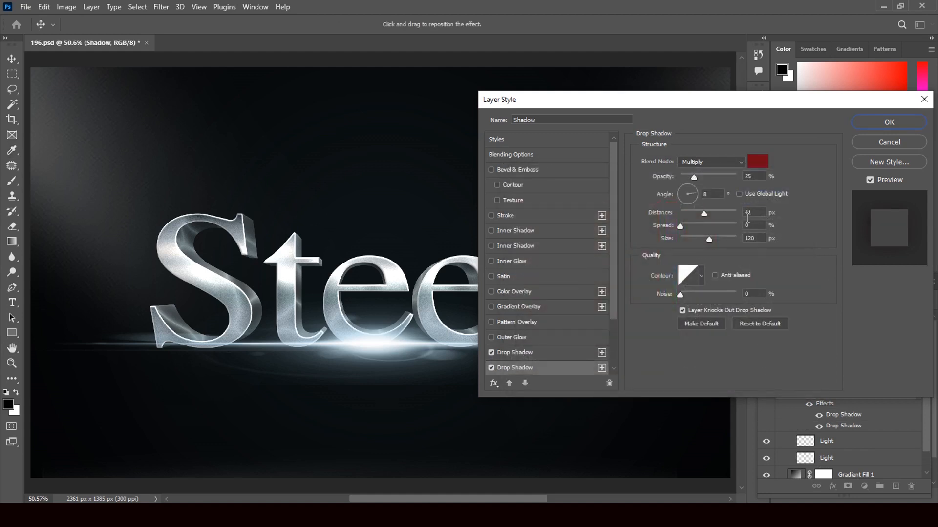
click(893, 145)
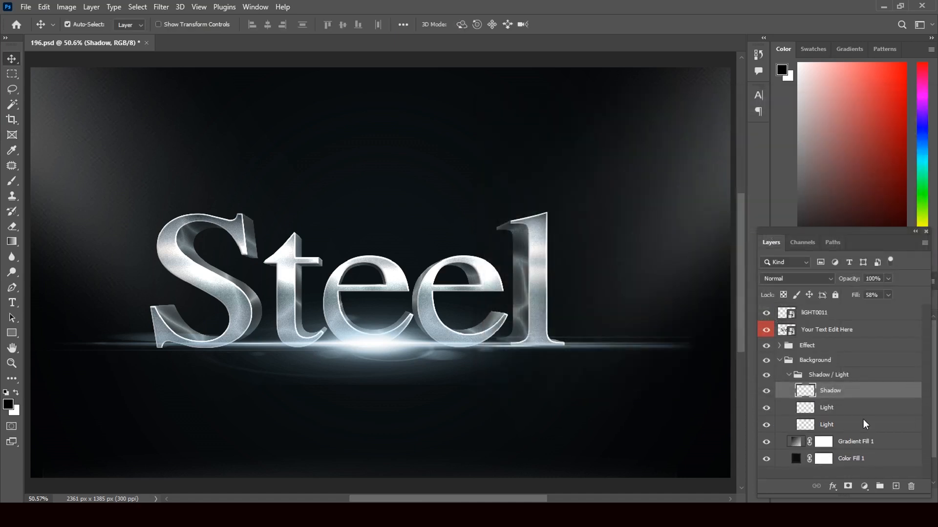
Step: Try the teal shades #08555e, #053339 and #082e33 for the Color Fill 1 background, and restore its original colour
click(788, 374)
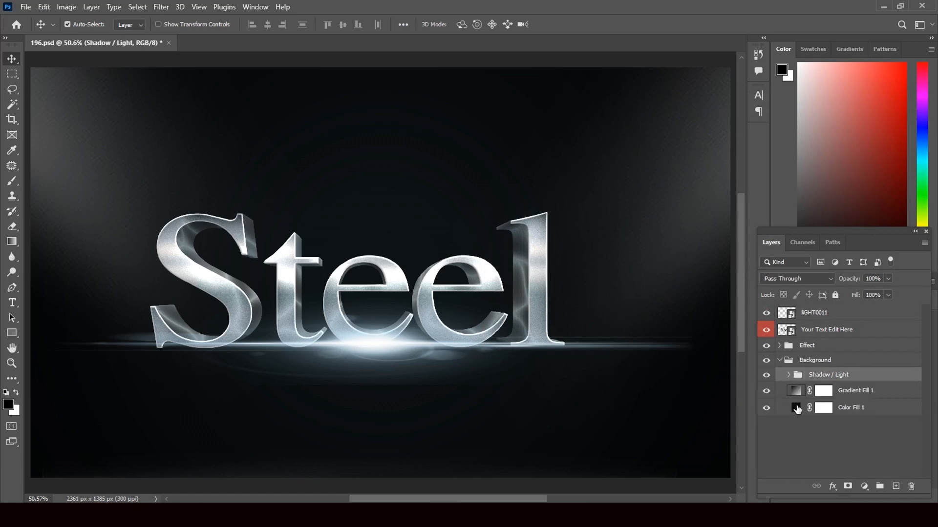
click(797, 409)
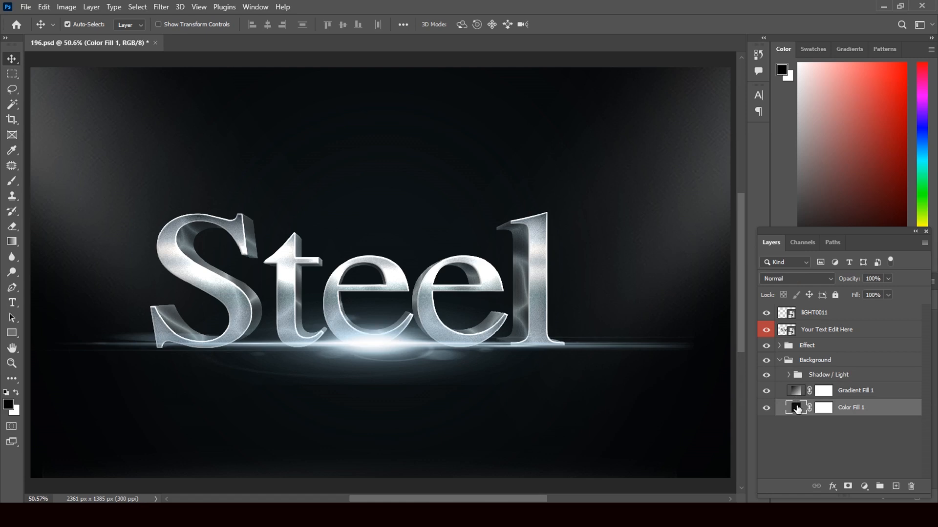
double_click(795, 409)
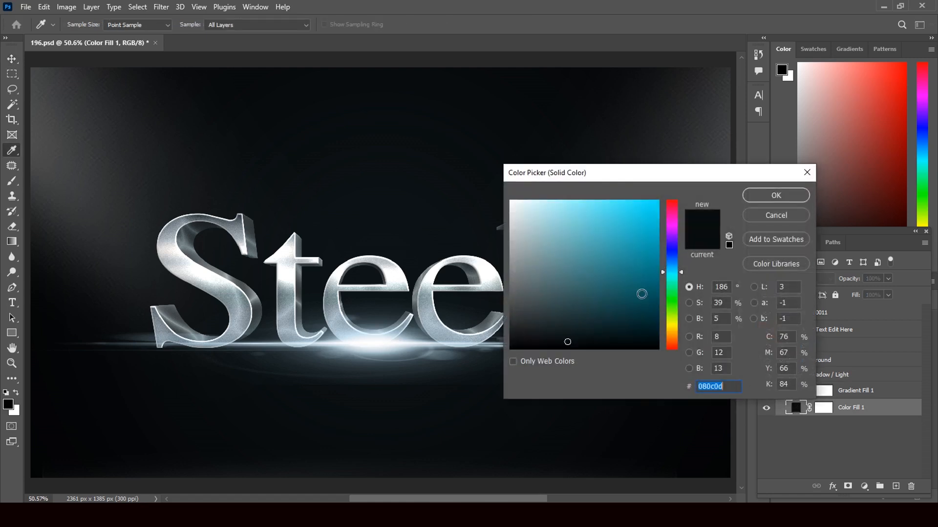
click(648, 295)
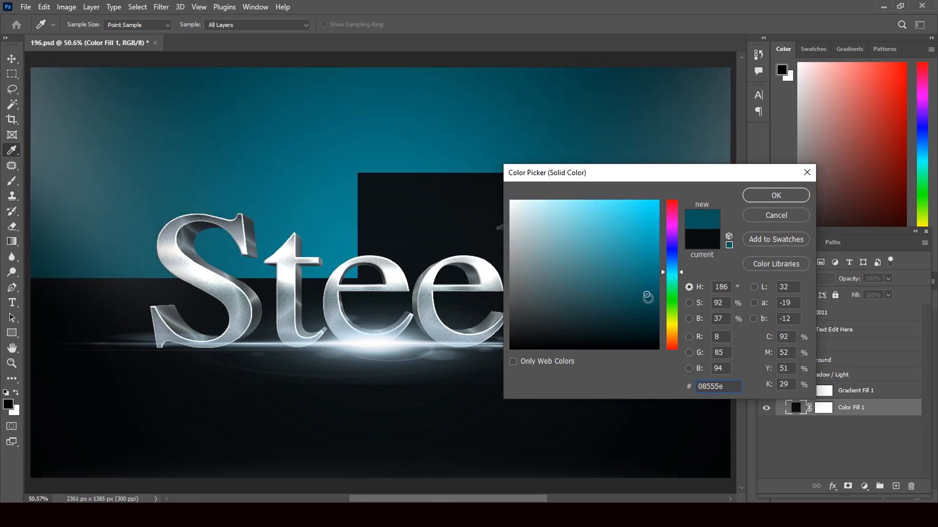
click(646, 316)
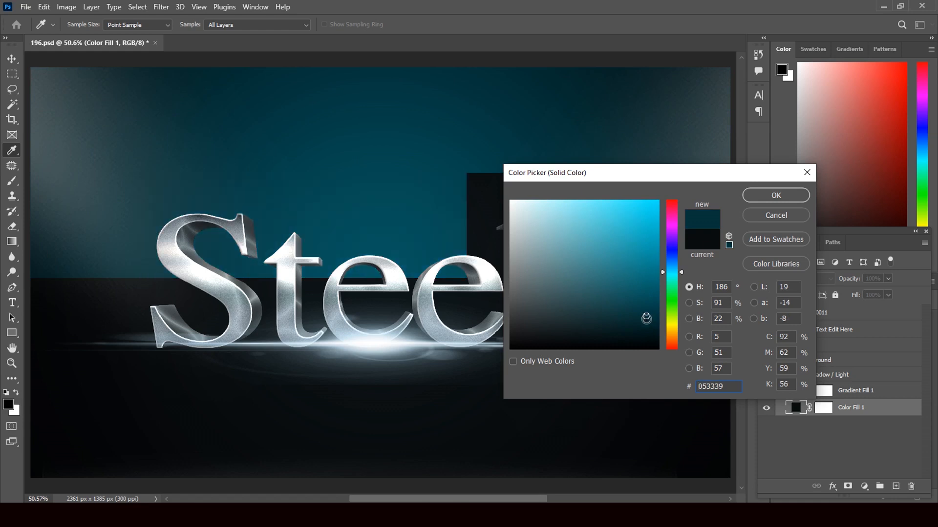
click(635, 320)
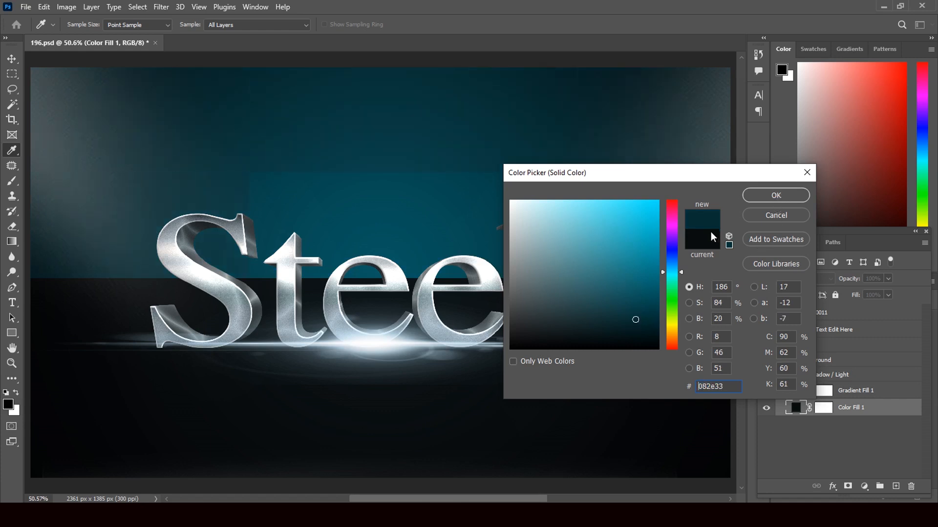
click(705, 236)
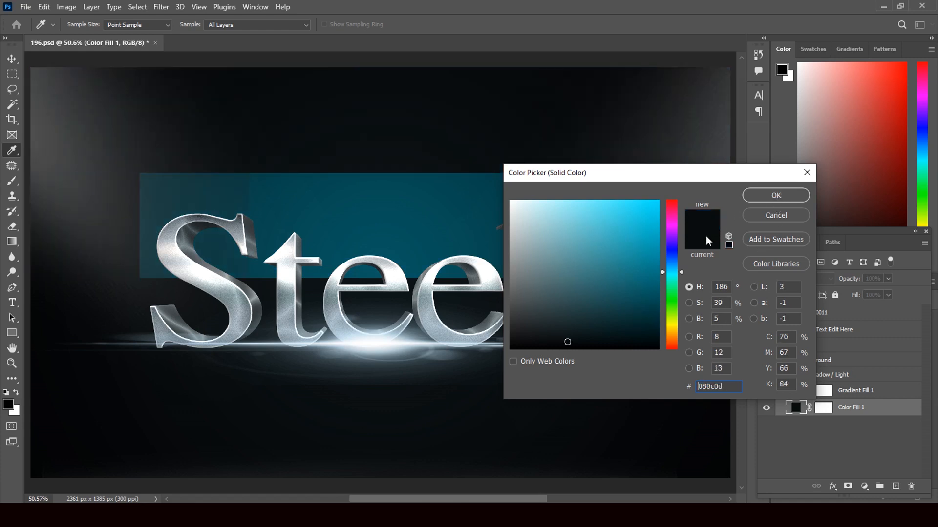
Step: Try the darker teals #092f34 and #04181a for the Color Fill 1 background, and cancel the colour change
mouse_move(627, 308)
mouse_down()
mouse_move(635, 298)
mouse_move(632, 321)
mouse_up()
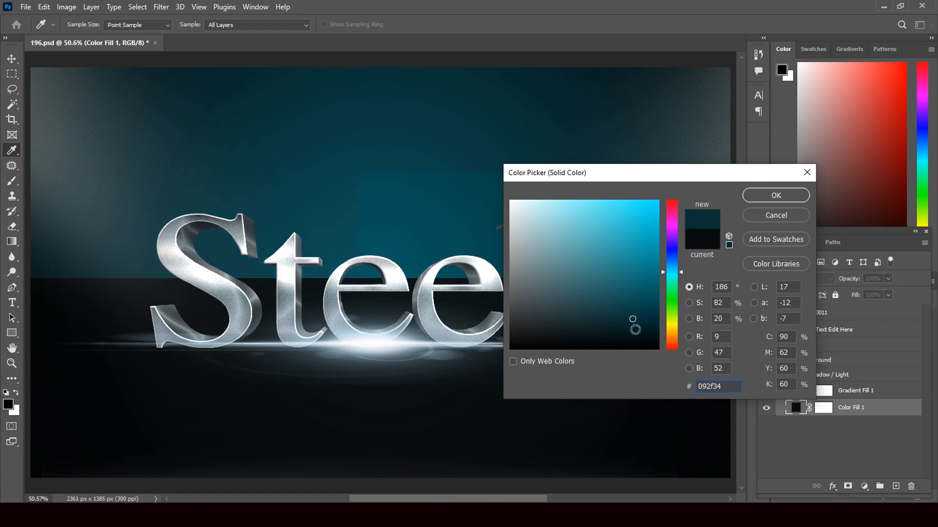
click(635, 334)
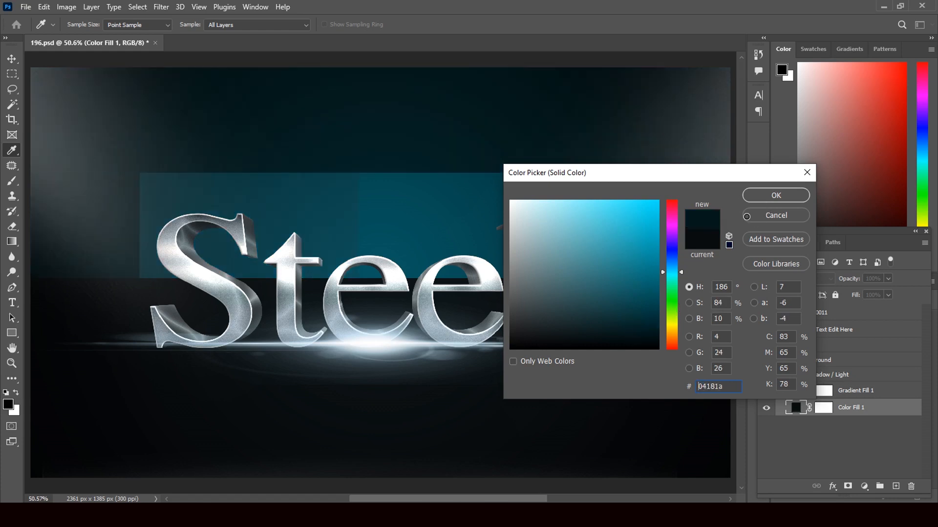
click(773, 215)
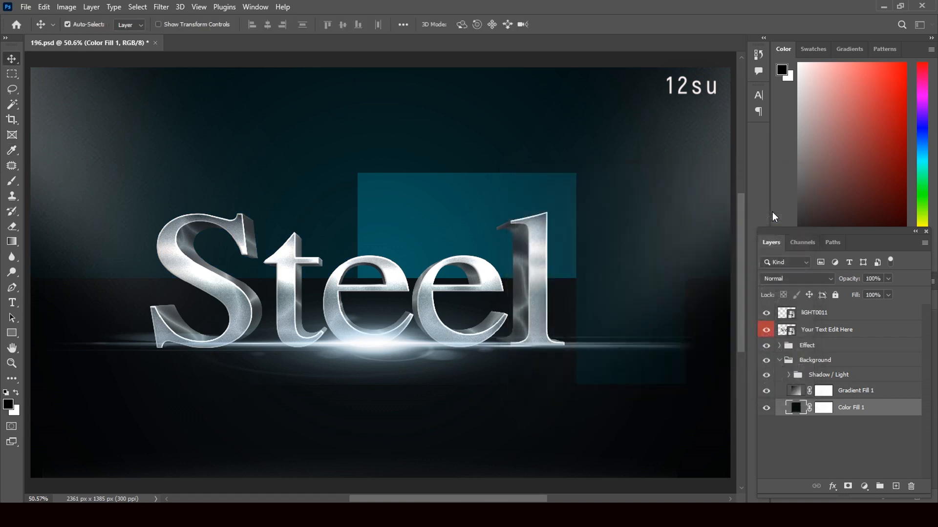
Step: Try two dark blue presets from the Blues group on the Gradient Fill 1 layer and apply the darker navy one
double_click(797, 391)
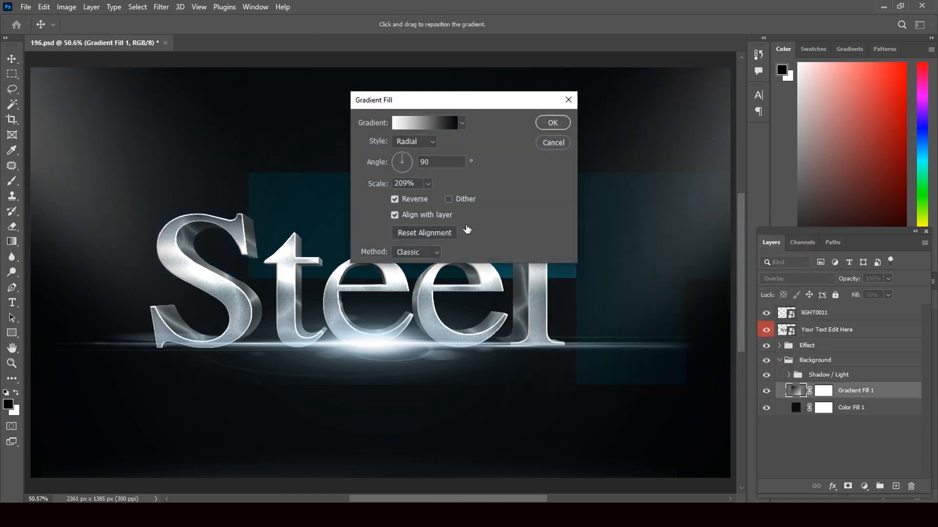
click(461, 124)
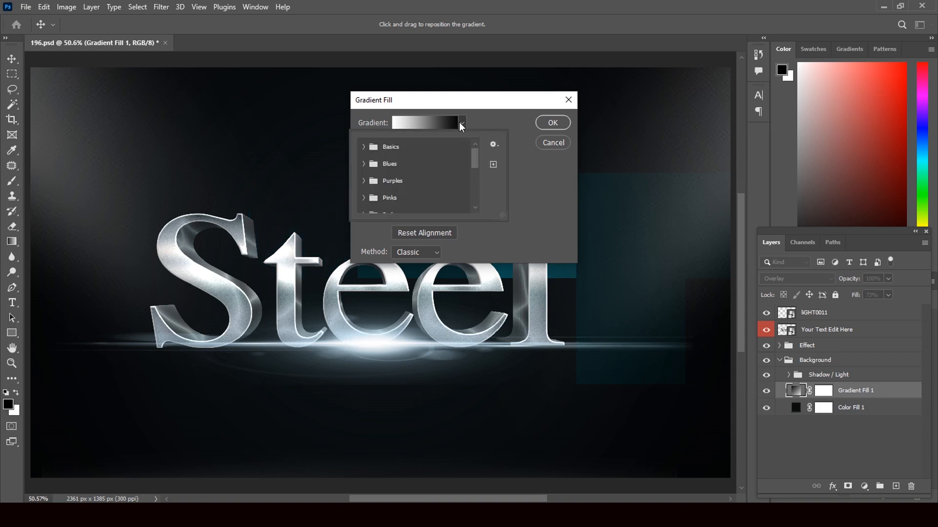
click(364, 164)
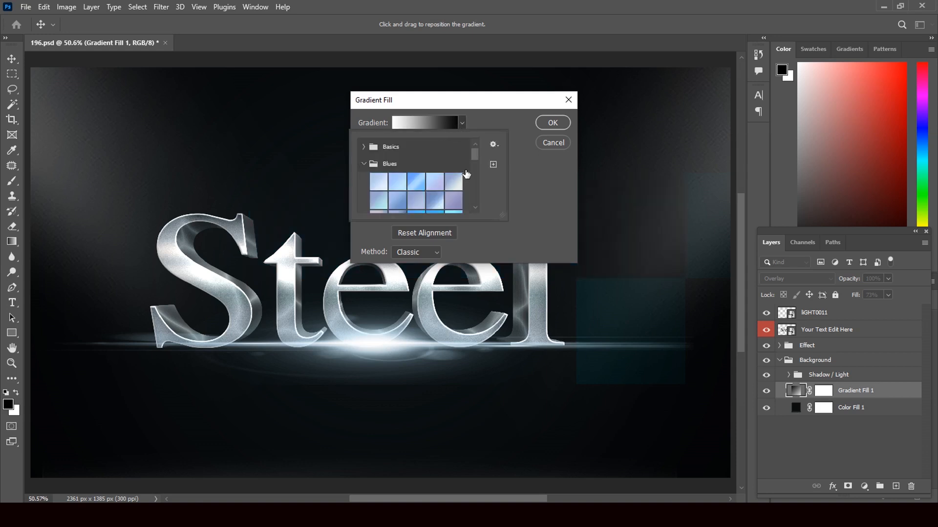
drag(476, 160, 476, 181)
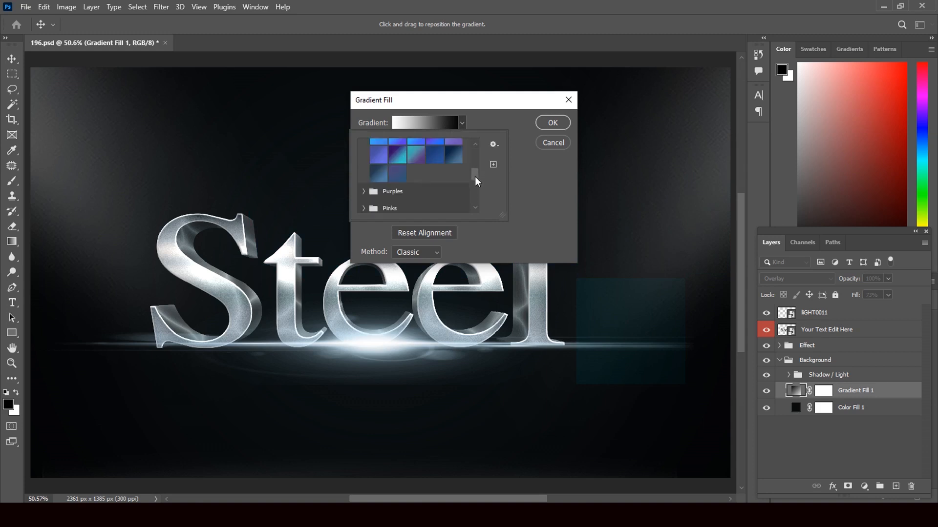
click(431, 152)
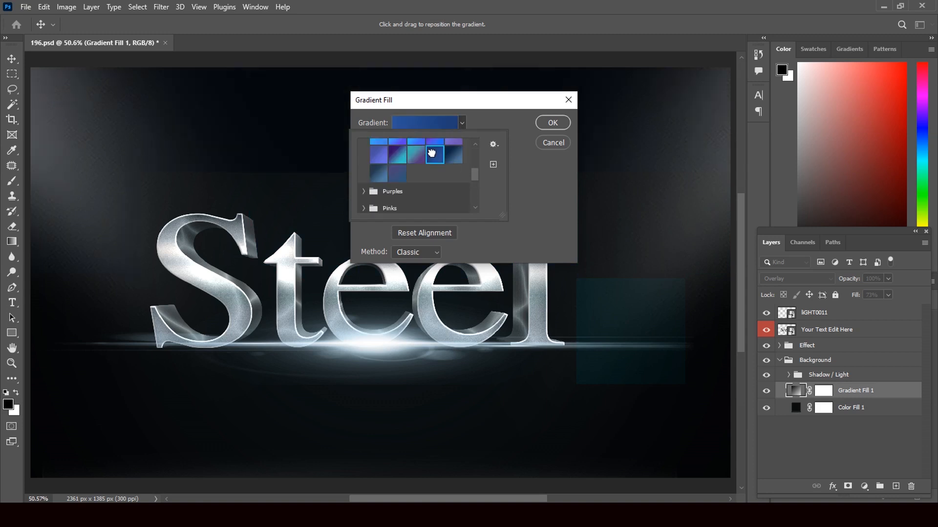
click(450, 156)
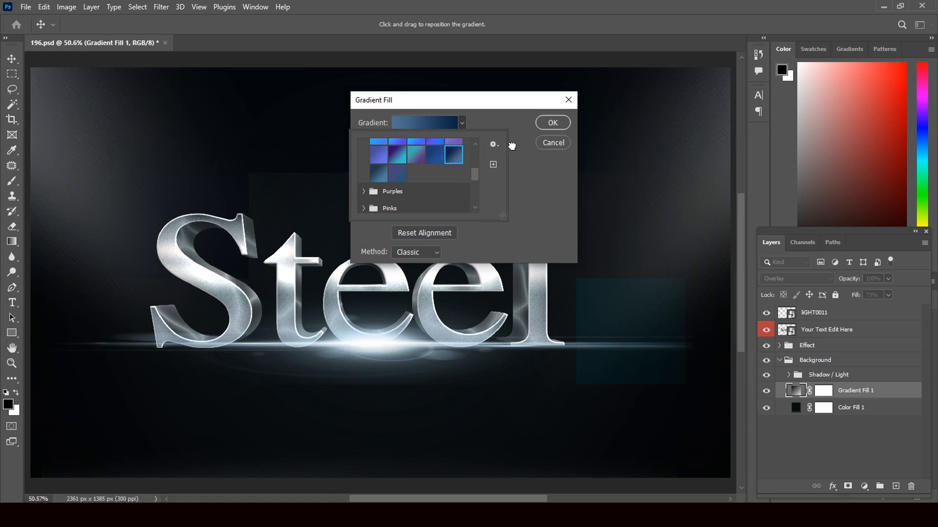
click(545, 133)
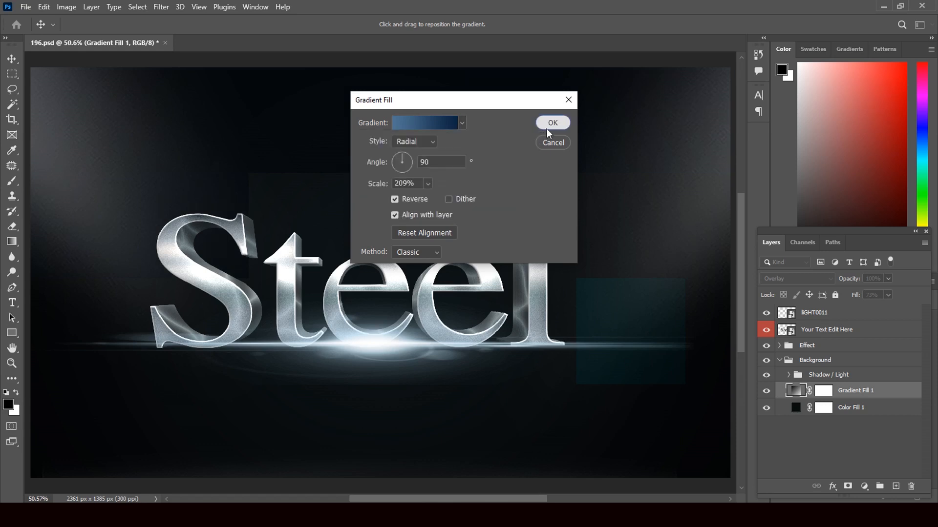
click(551, 124)
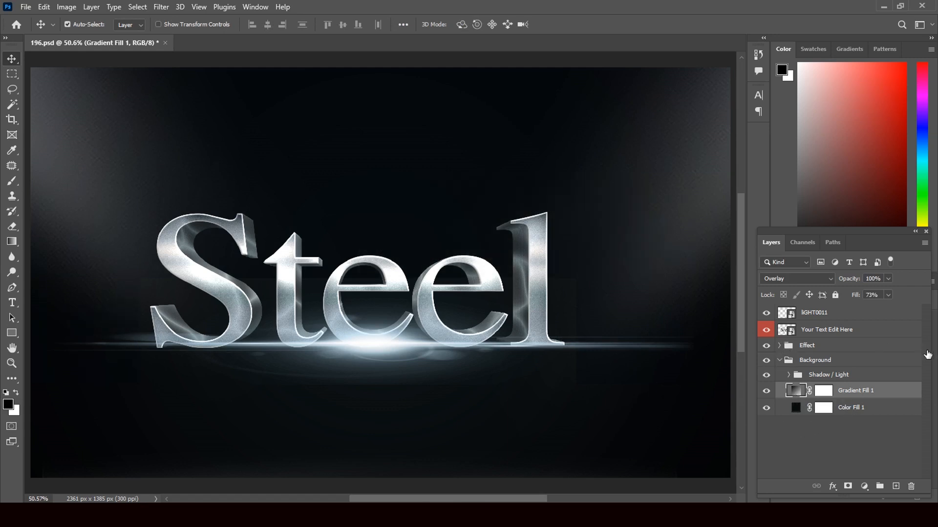
Step: Hide the Gradient Fill 1 and Color Fill 1 layers and export the transparent artwork to the Desktop as a PNG named 00000
click(765, 314)
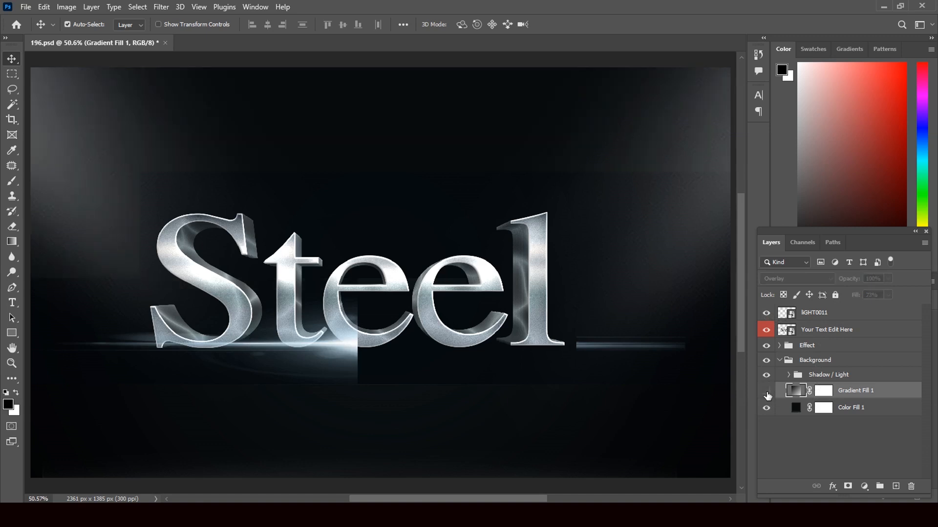
click(766, 408)
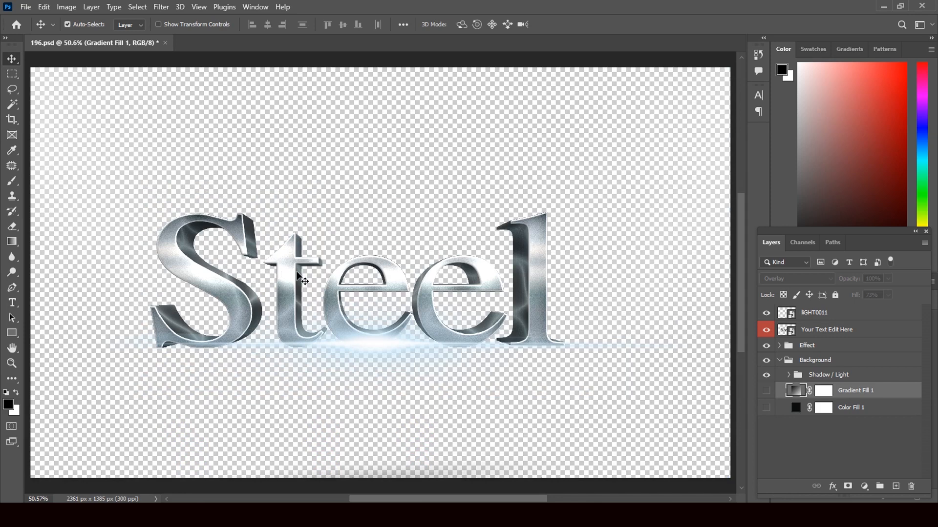
click(26, 7)
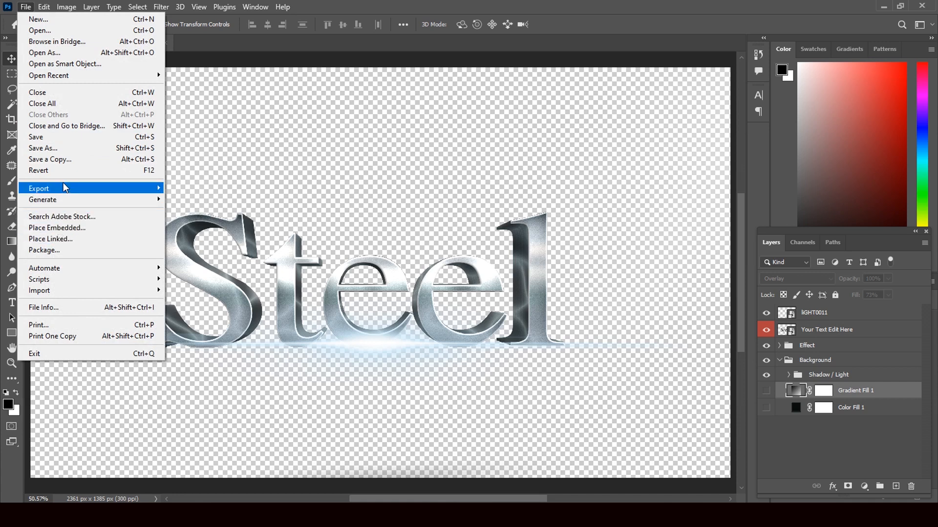
mouse_move(65, 188)
click(168, 199)
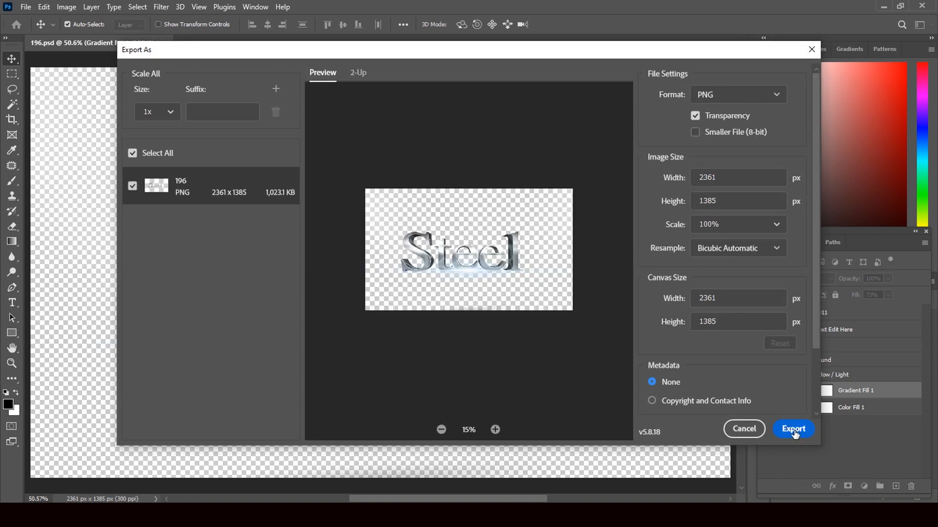
click(794, 434)
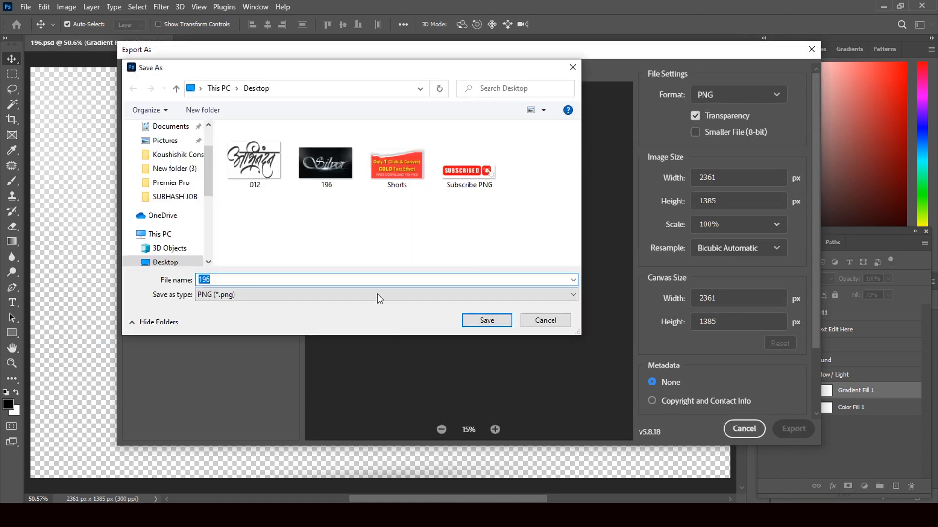
click(487, 320)
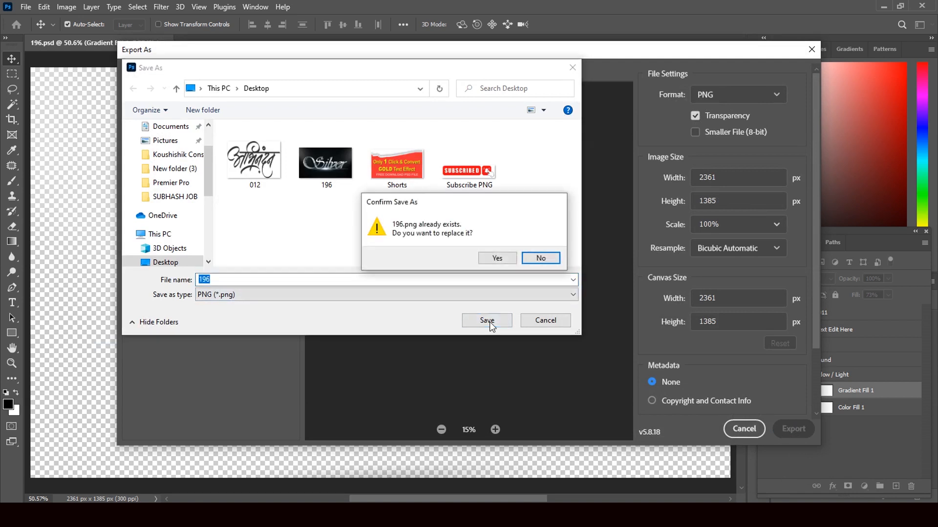
click(538, 258)
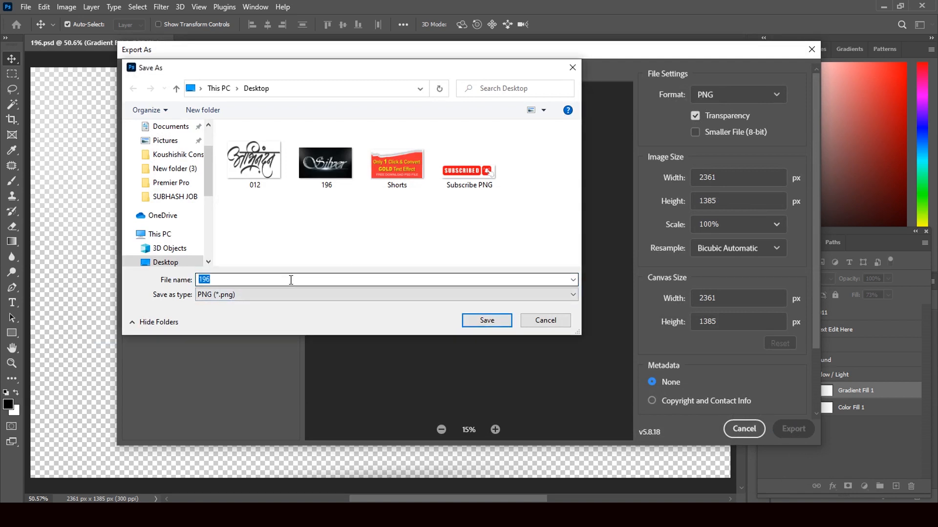
drag(279, 279, 169, 280)
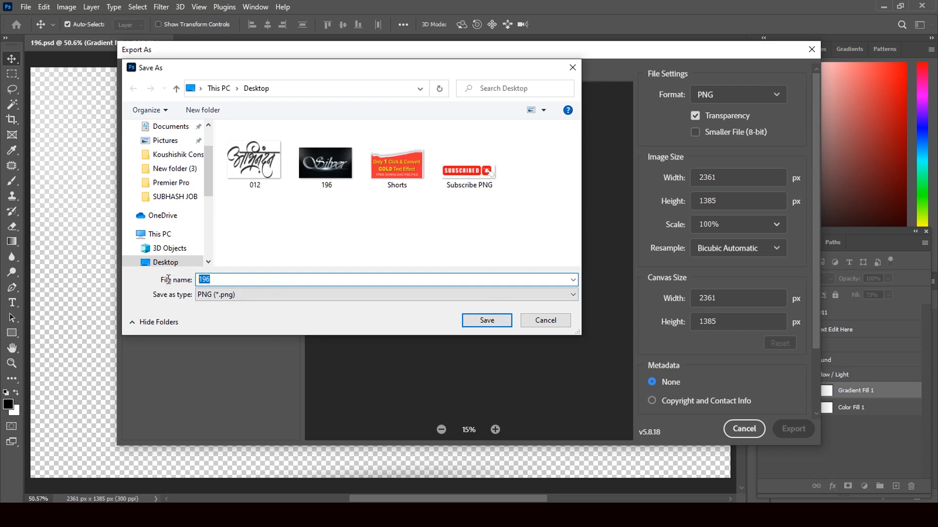
text(00000)
click(499, 320)
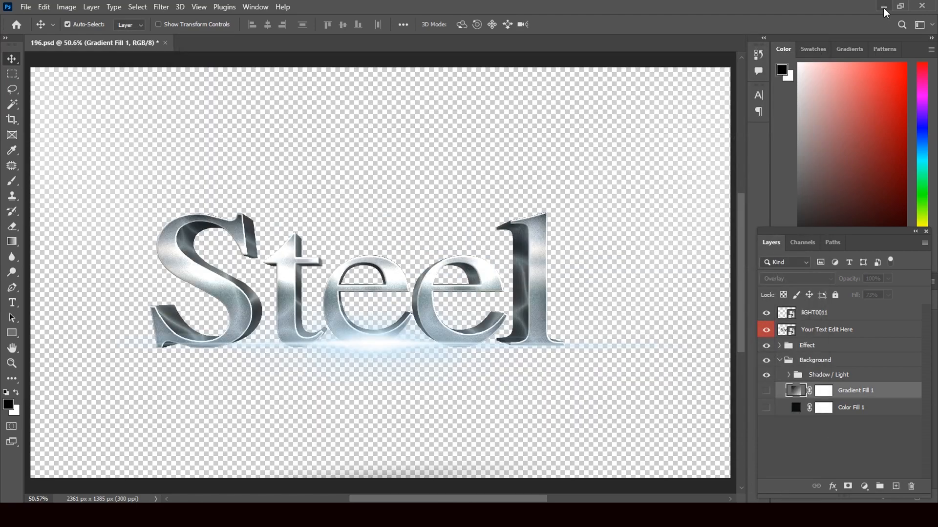
Step: Switch to File Explorer and bring the 00000 PNG from the Desktop folder into the open CorelDRAW document
click(884, 8)
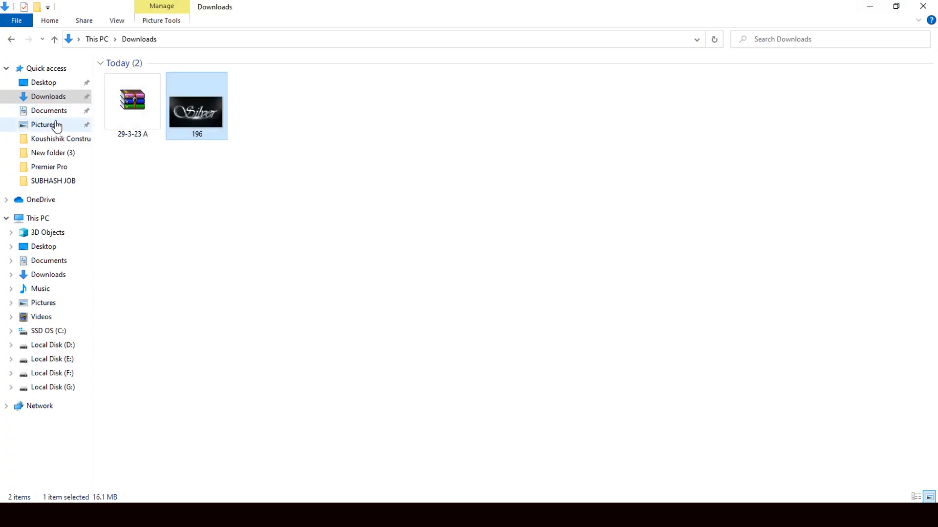
click(55, 84)
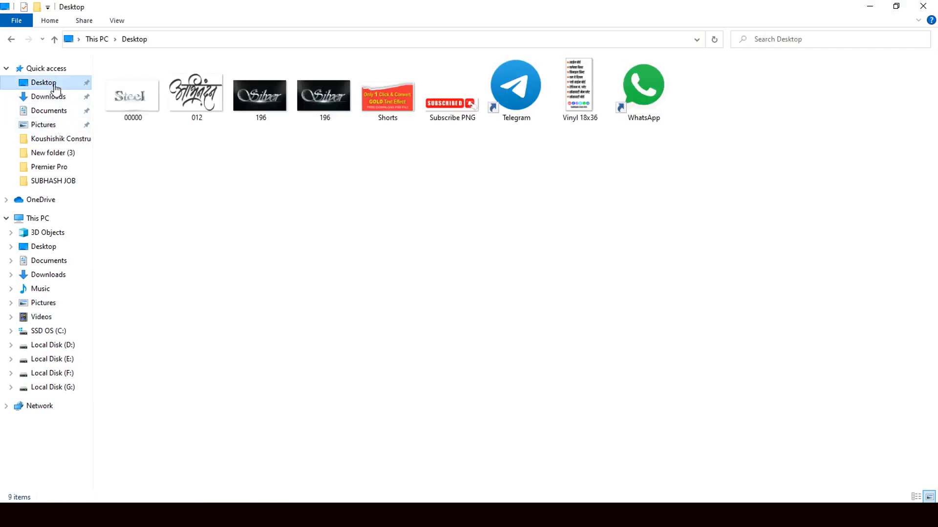
click(132, 98)
drag(132, 97, 531, 330)
scroll(530, 347, up, 4)
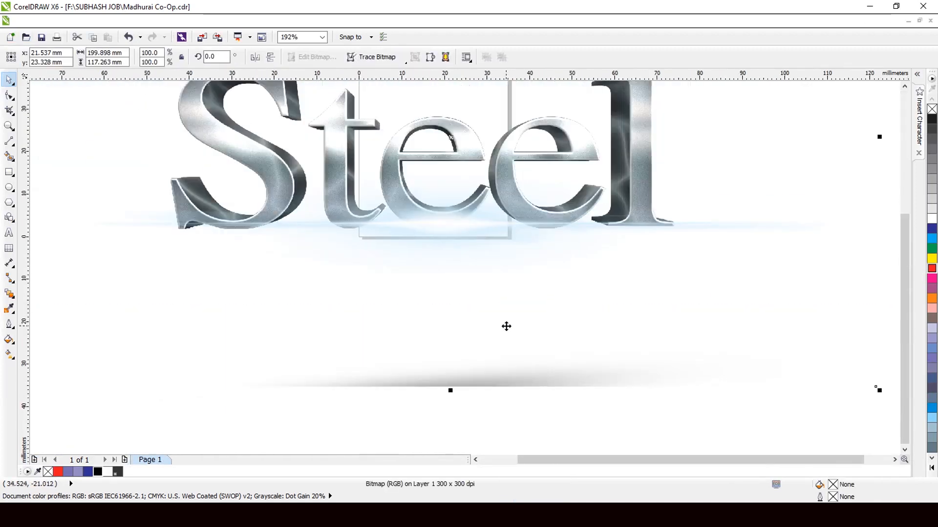
Step: Scale the imported Steel bitmap down about its centre to about 59.3 × 34.8 mm
scroll(507, 327, down, 2)
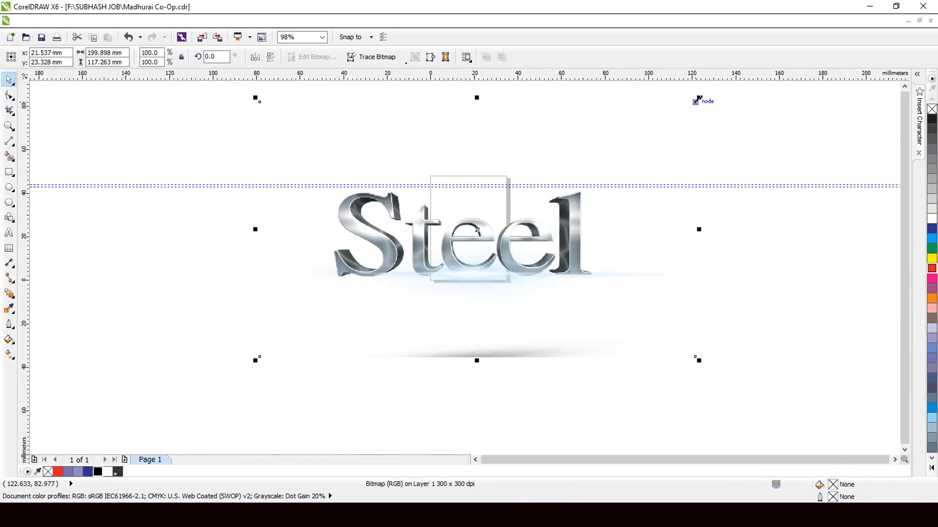
drag(698, 98, 622, 188)
scroll(490, 240, up, 2)
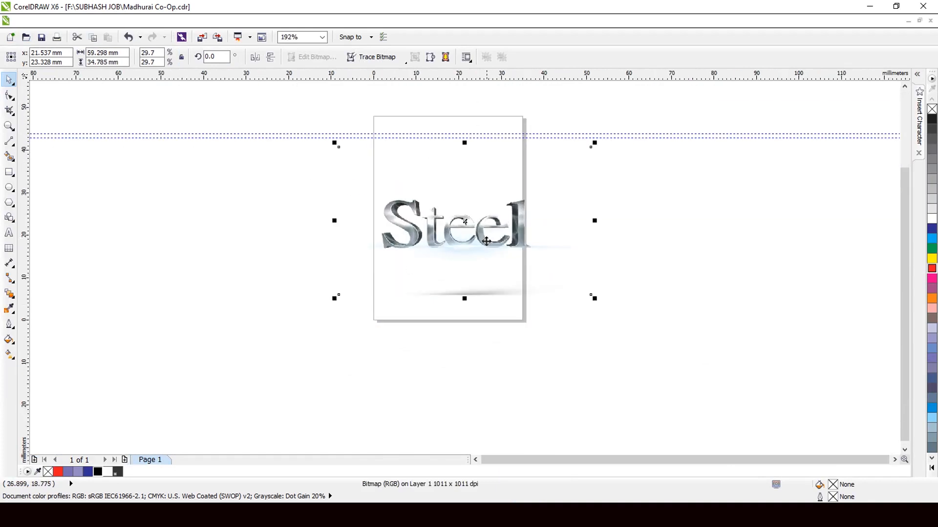
Step: Switch the page to landscape and move the Steel bitmap to about X 26.9 mm, Y 18.8 mm
click(235, 100)
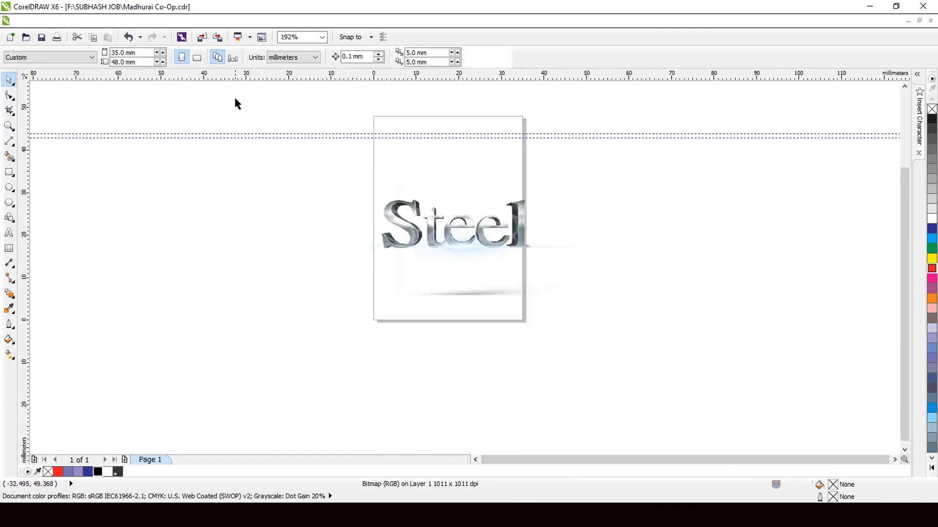
click(197, 57)
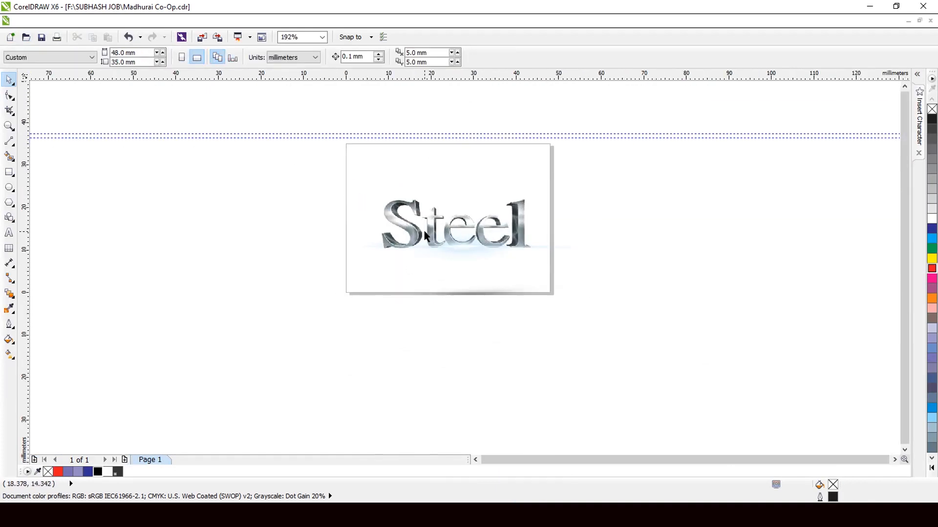
drag(434, 236, 427, 227)
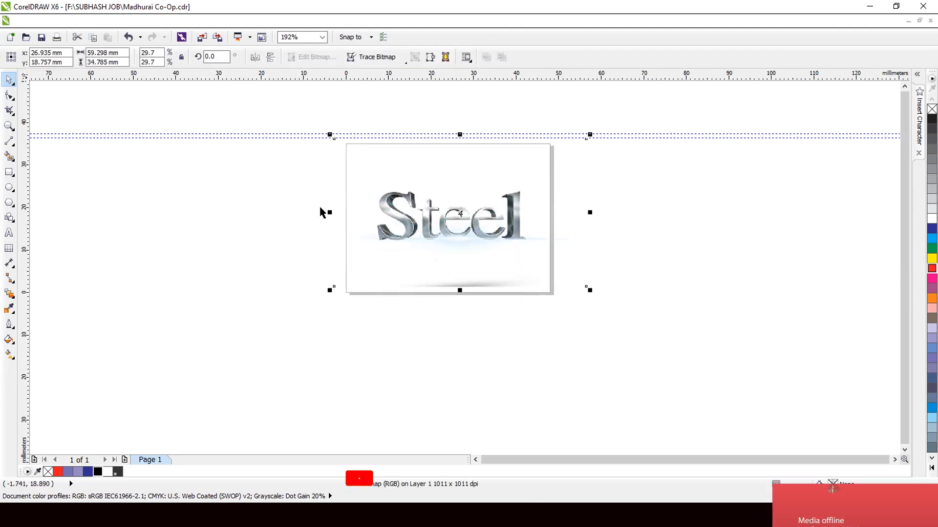
click(296, 207)
Step: Add a page-sized rectangle behind the Steel bitmap and fill it with dark blue C100 M84 Y22 K12
double_click(9, 172)
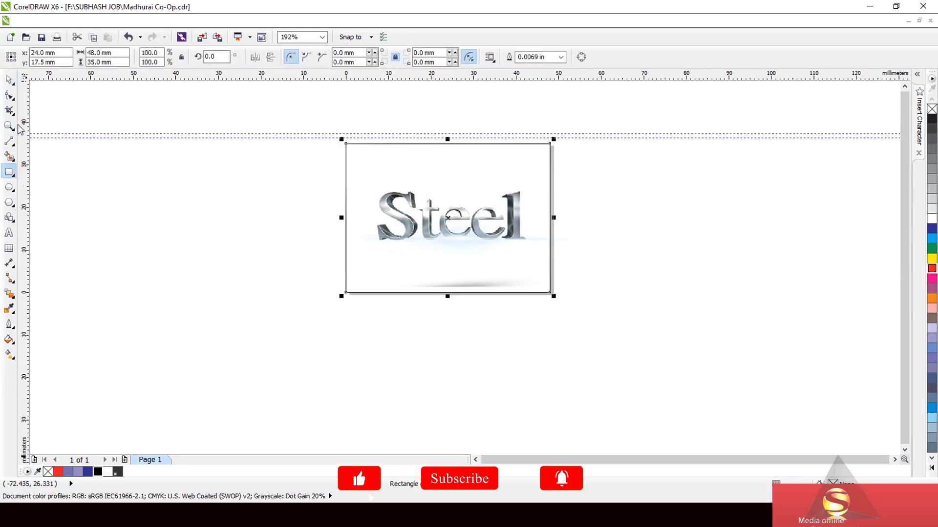
click(9, 79)
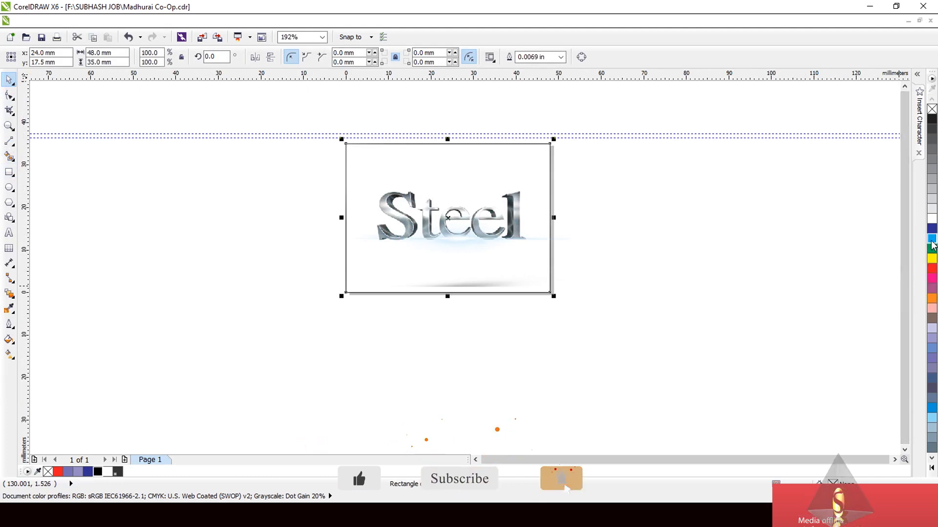
click(932, 239)
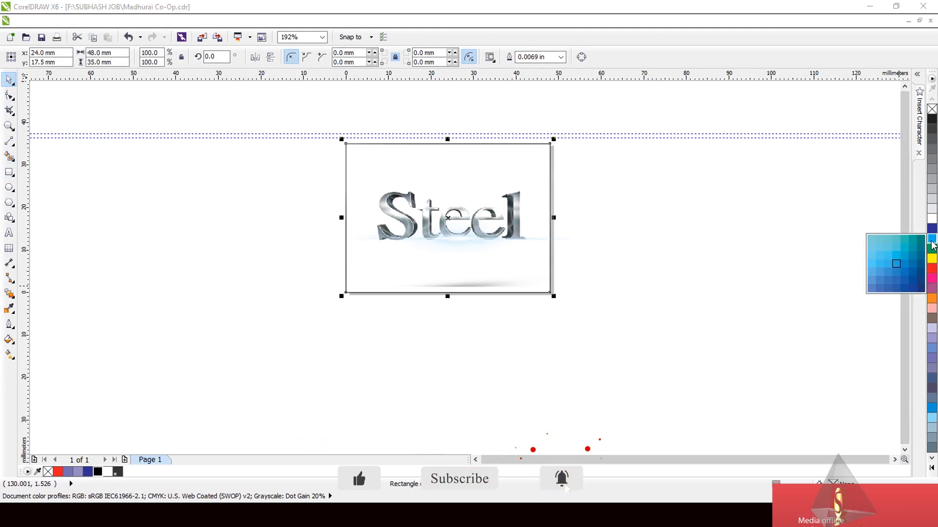
click(923, 286)
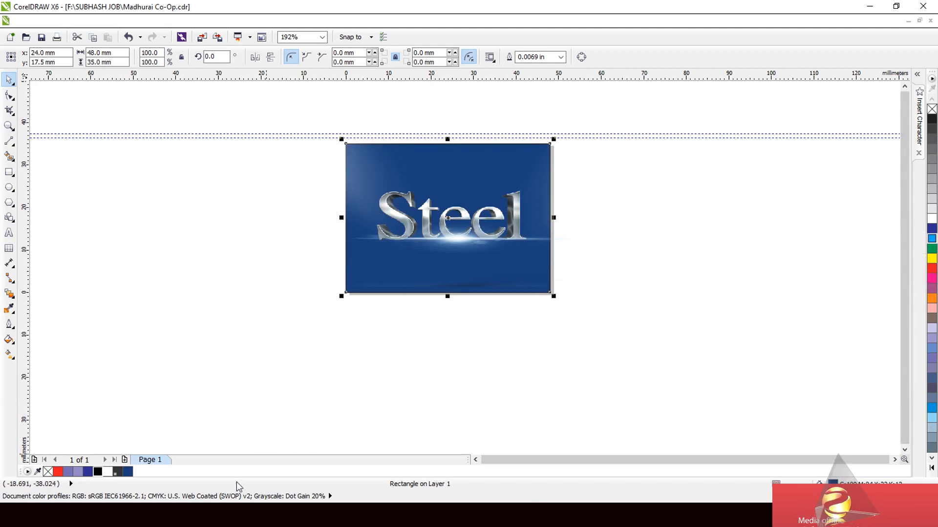
double_click(128, 472)
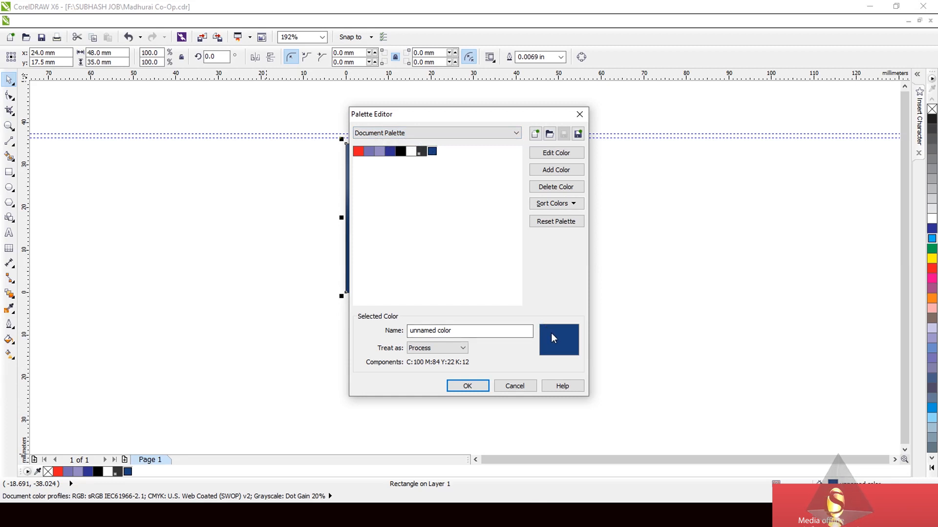
click(432, 152)
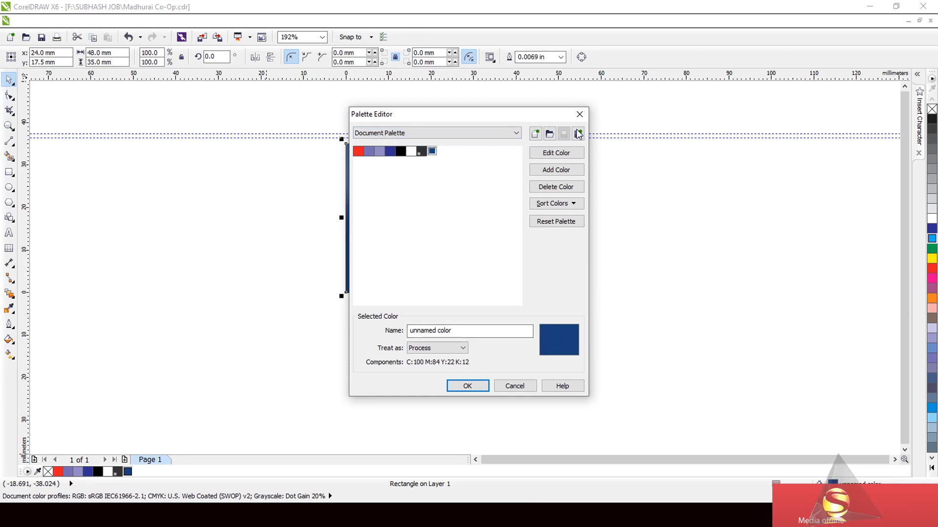
click(580, 114)
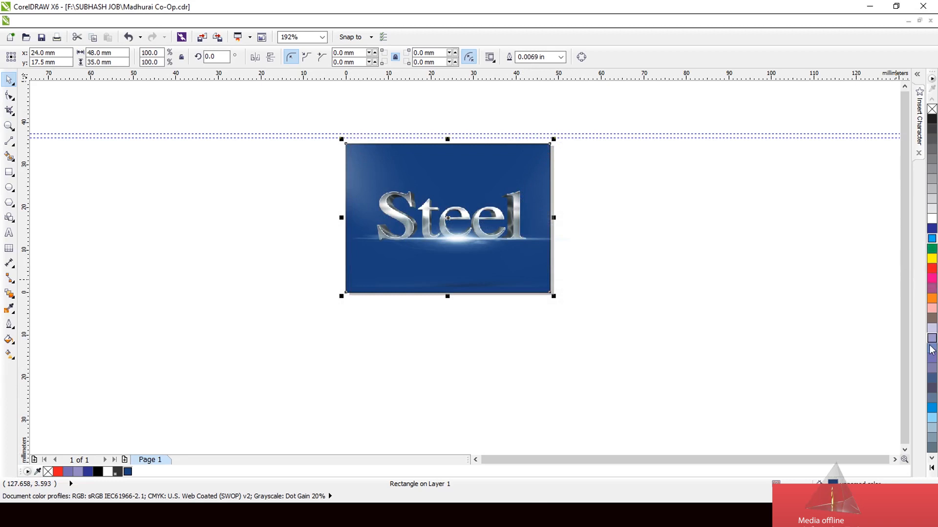
Step: Fill the background rectangle with a very dark navy shade of the palette's dark blue
click(932, 230)
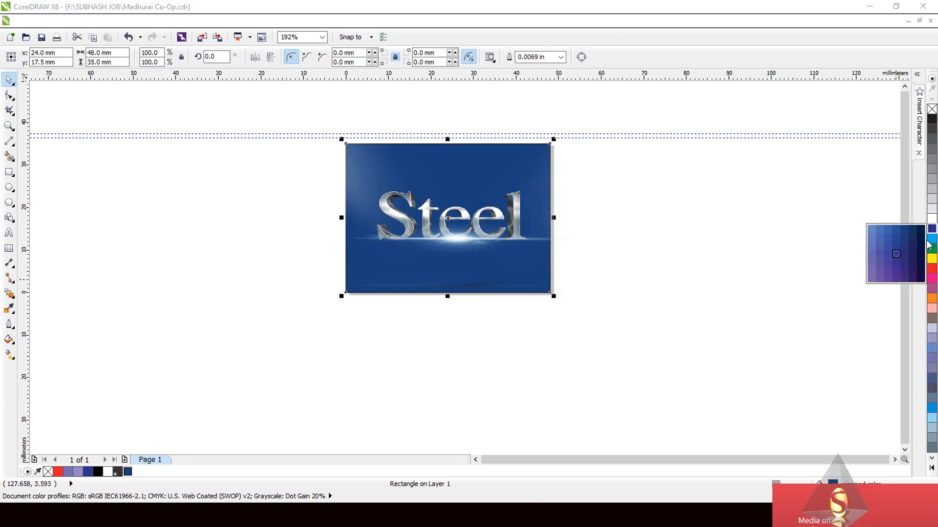
click(921, 250)
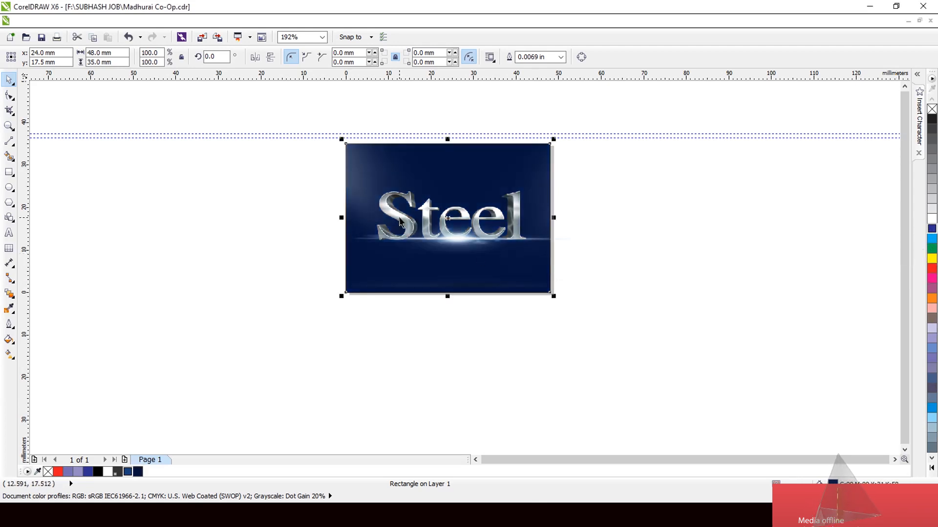
Step: Start a fountain fill on the background rectangle, using the Radial type with a Custom colour blend
click(9, 340)
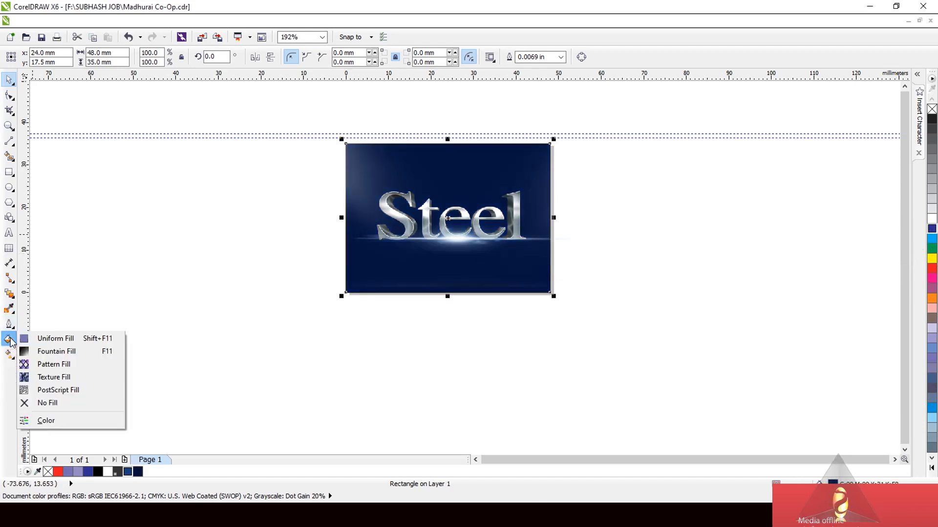
click(54, 351)
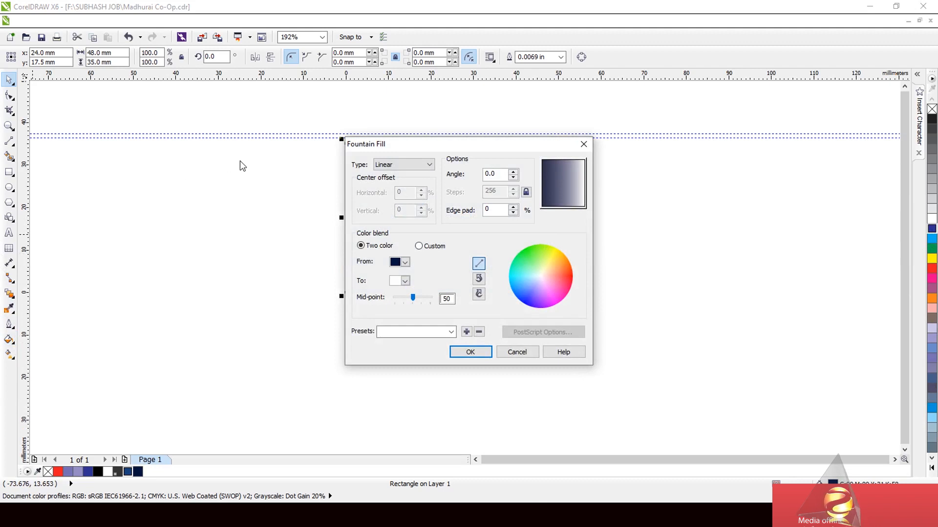
click(391, 165)
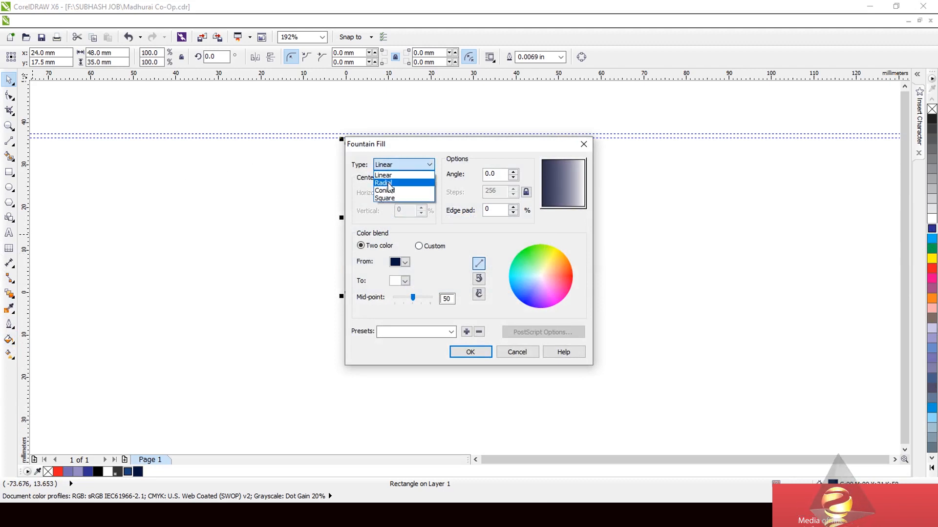
click(389, 183)
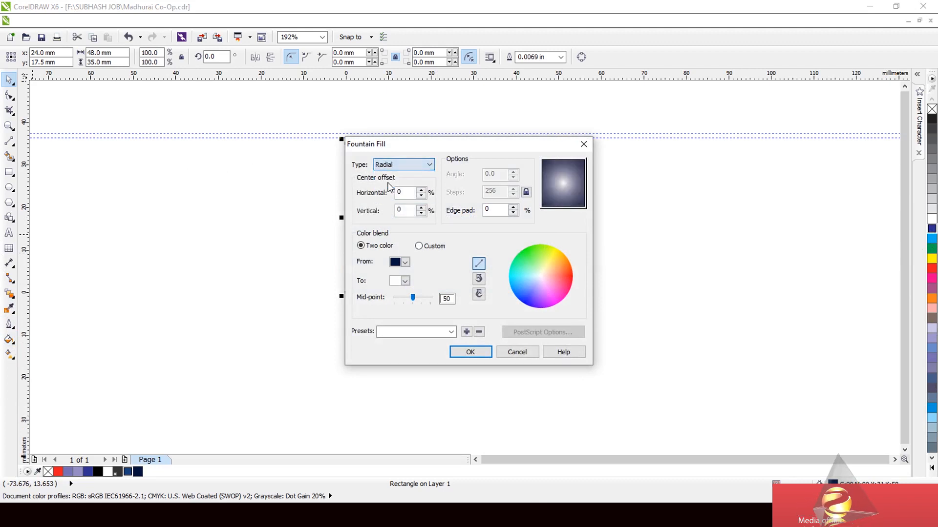
click(420, 248)
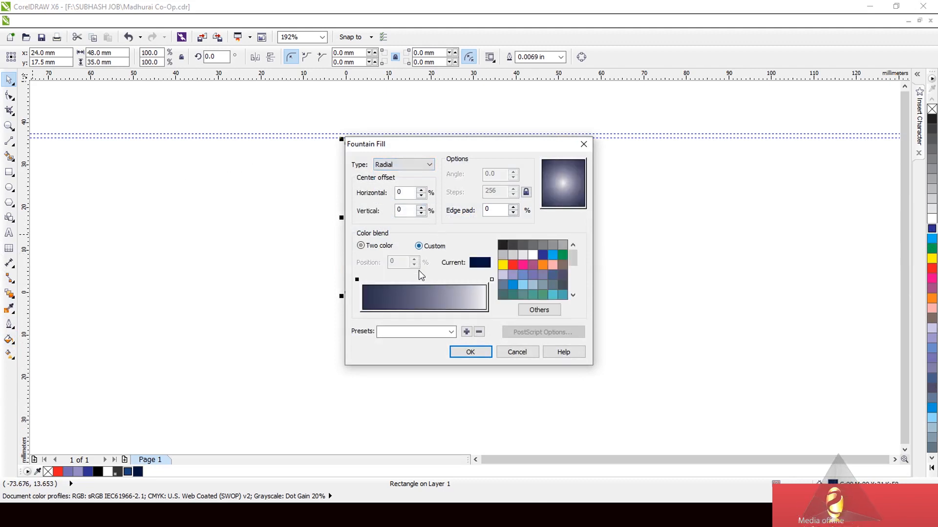
Step: Set the gradient's end colour to a deep blue shade of the palette's bright blue and apply the fill to the rectangle
click(491, 280)
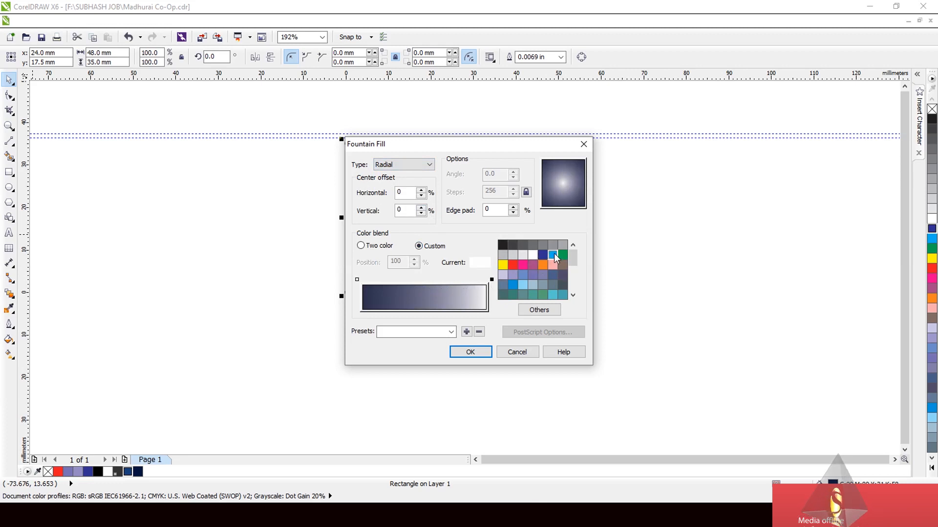
drag(555, 257, 610, 293)
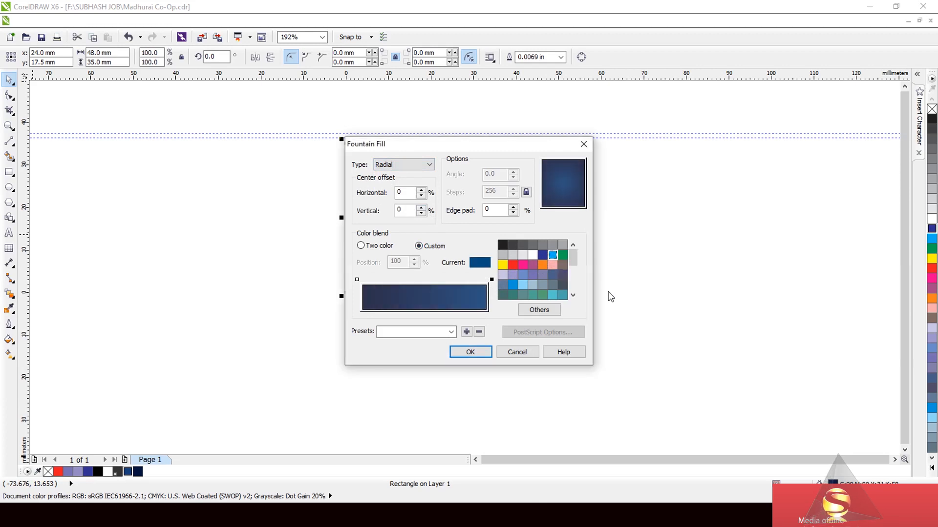
click(474, 351)
scroll(441, 217, up, 3)
scroll(443, 219, down, 2)
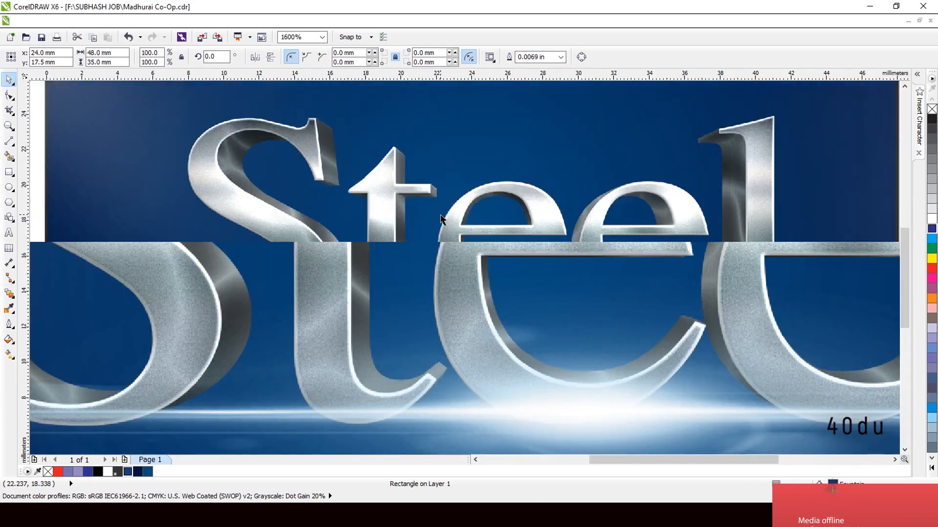
scroll(442, 332, down, 1)
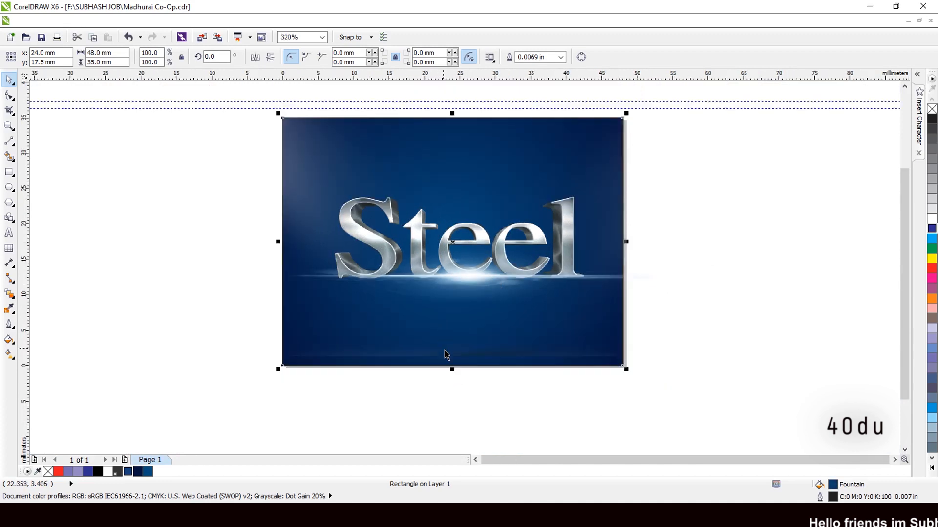